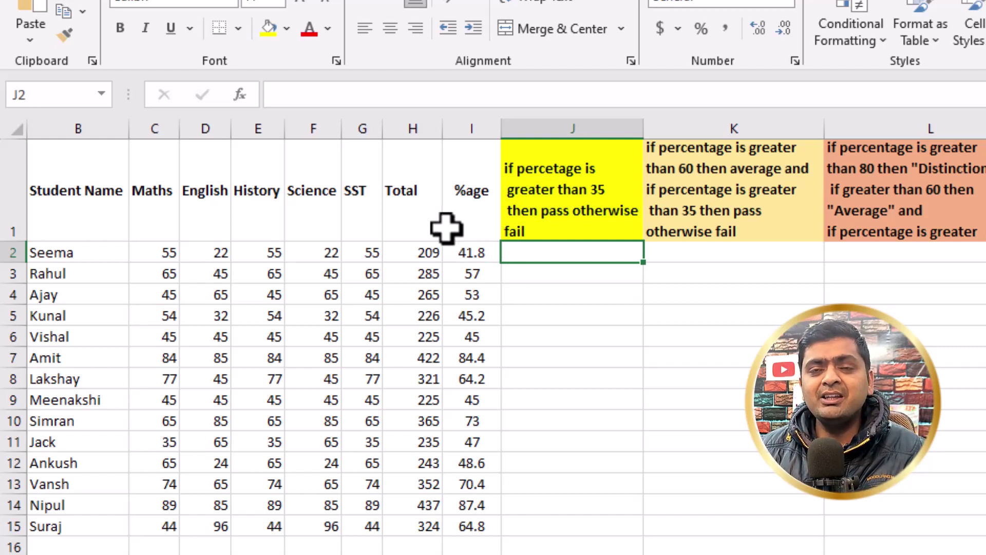
In J2, enter =IF(I2>35,"Pass","Fail") so students above 35% pass
{"action": "key", "text": "Return"}
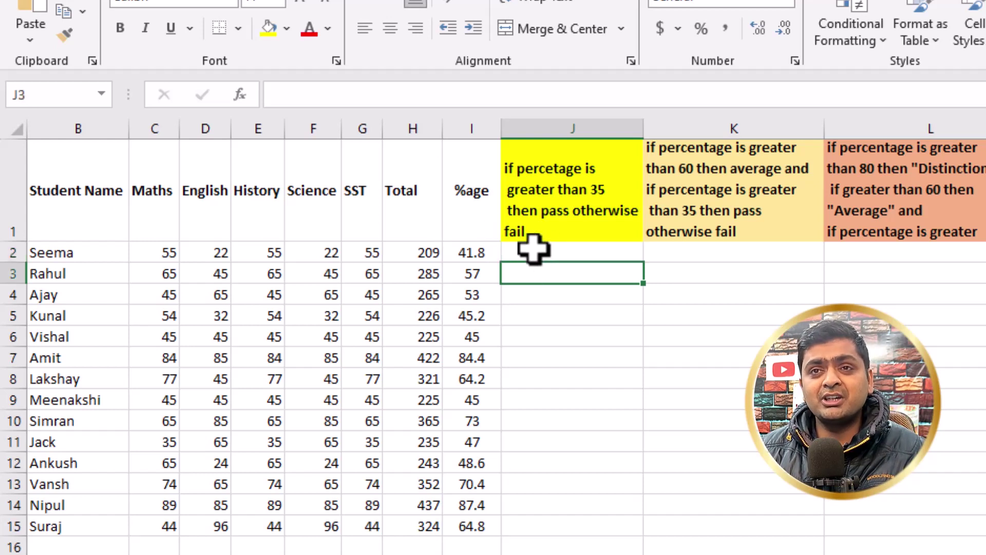
{"action": "key", "text": "Up"}
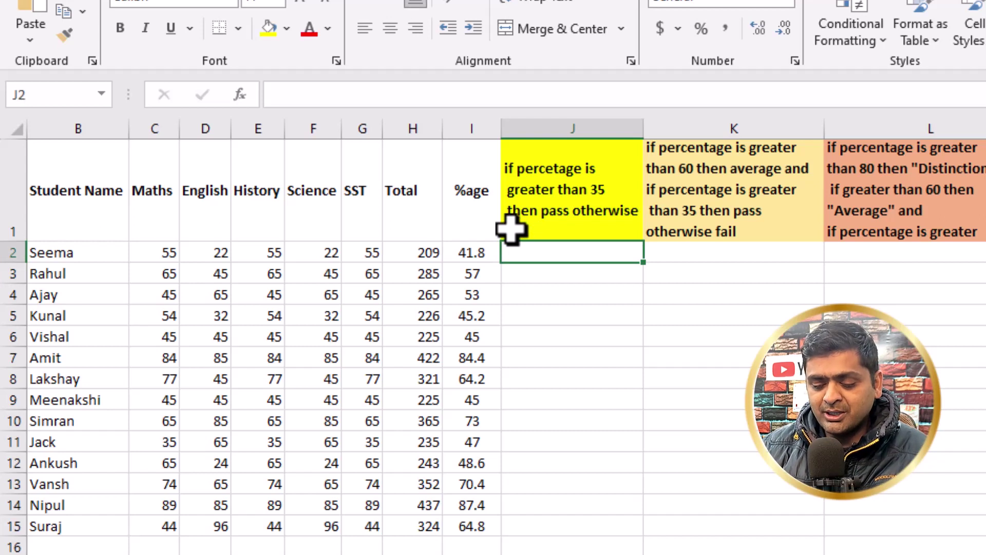
{"action": "type", "text": "="}
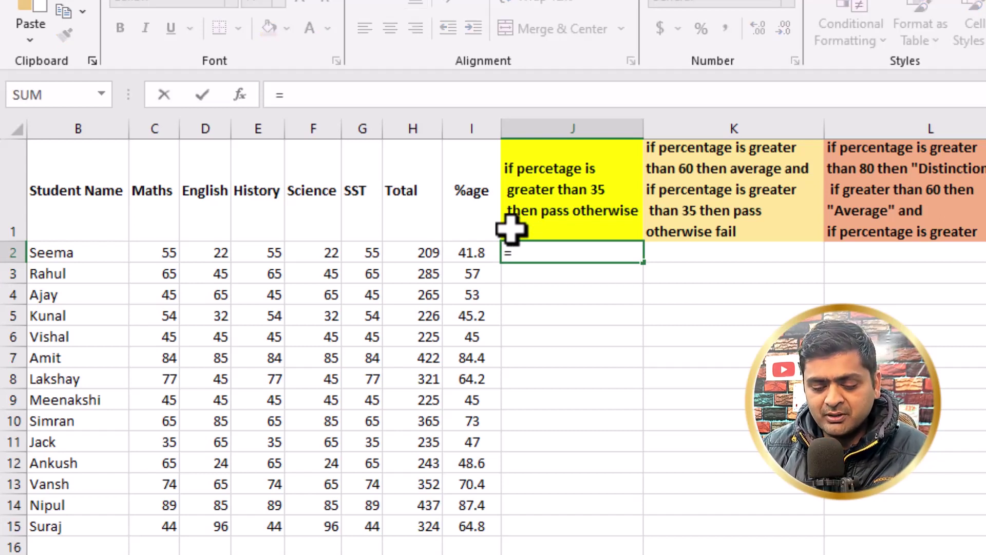
{"action": "type", "text": "if"}
{"action": "key", "text": "BackSpace"}
{"action": "type", "text": "if"}
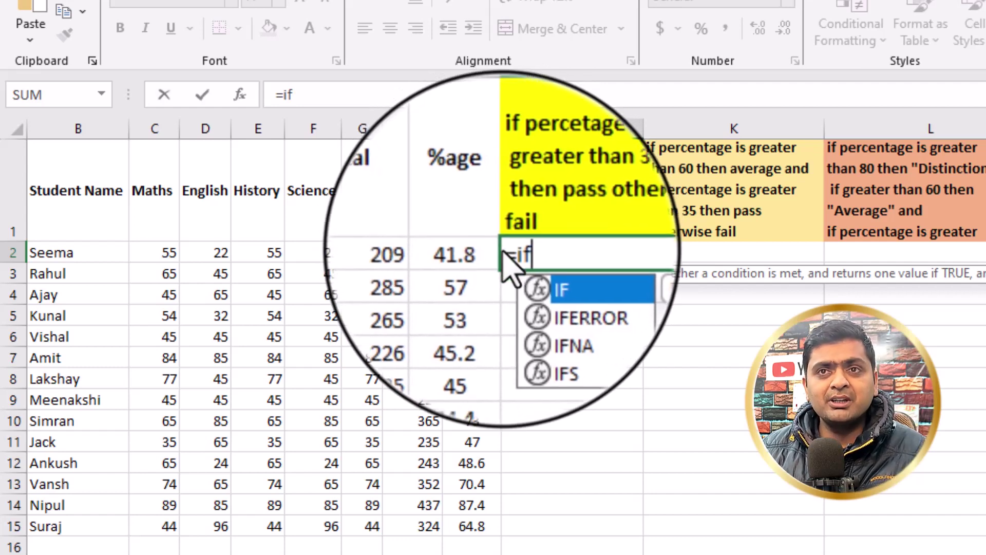
{"action": "key", "text": "Tab"}
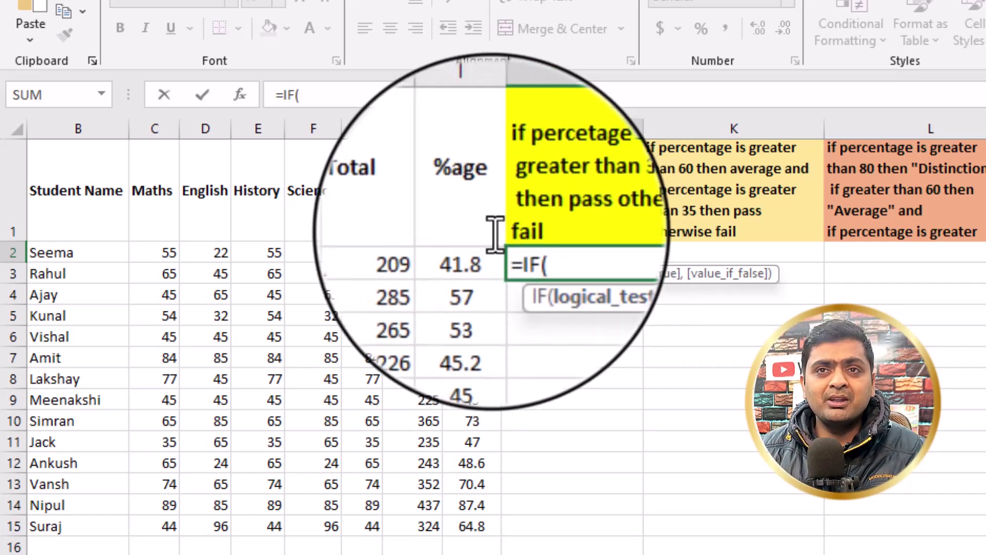
{"action": "left_click", "coordinate": [446, 226]}
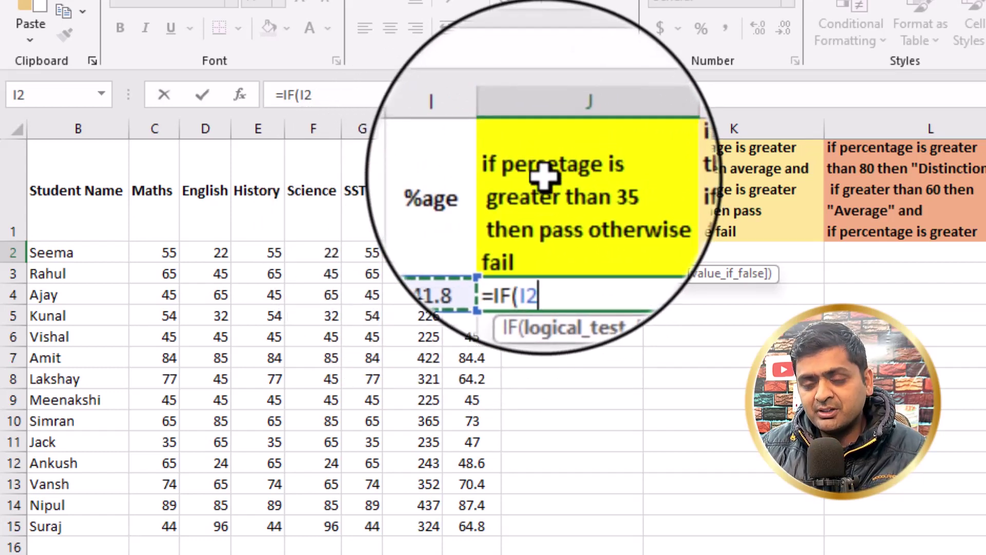
{"action": "type", "text": ">3"}
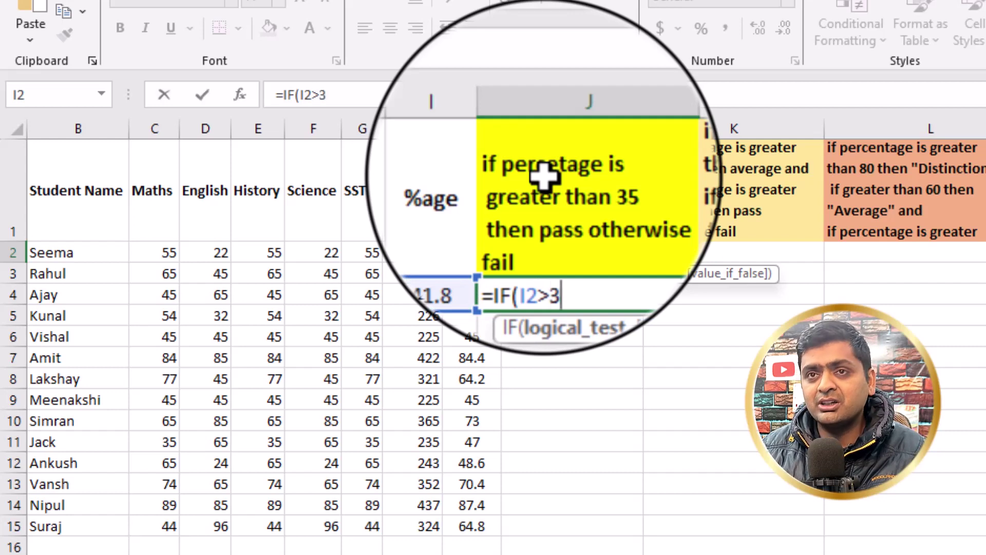
{"action": "type", "text": "5"}
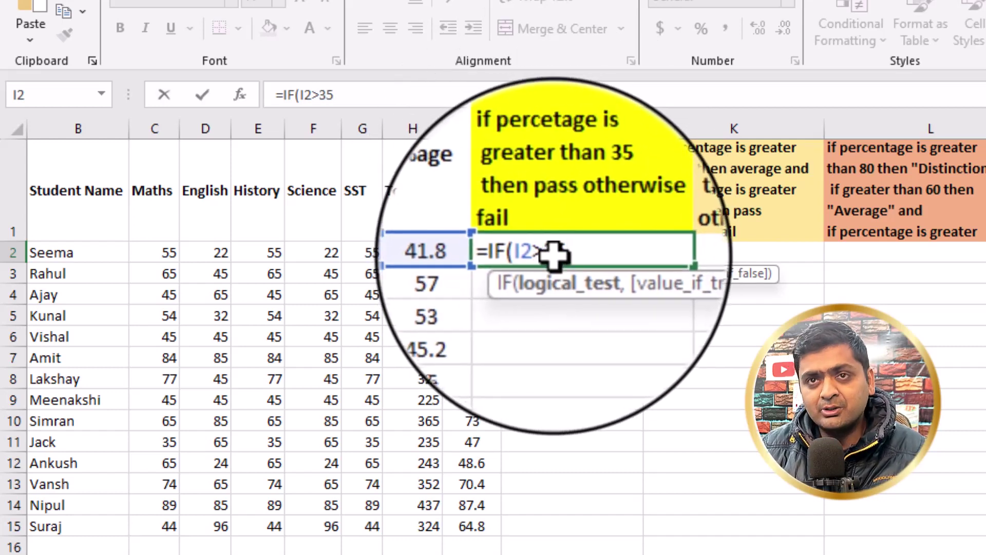
{"action": "type", "text": ","}
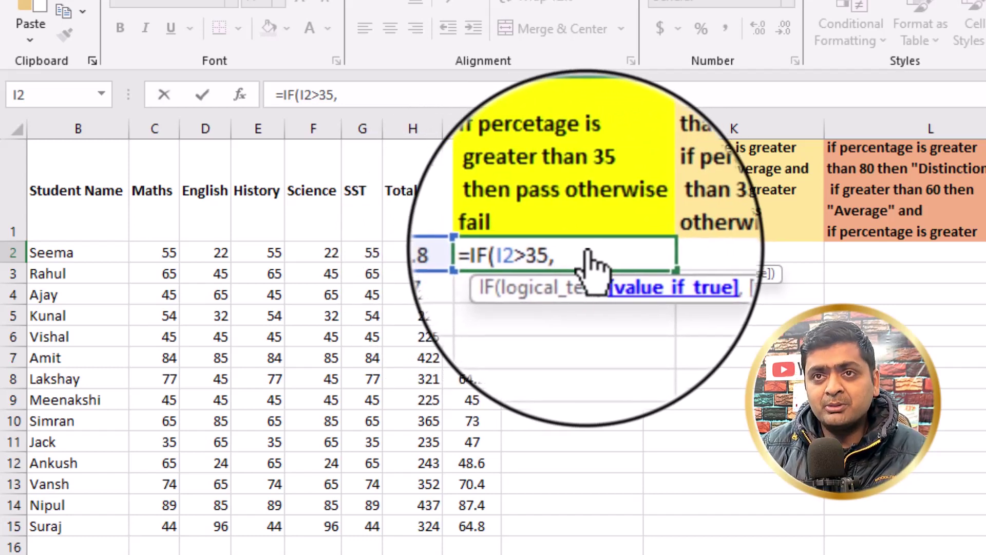
{"action": "type", "text": "\""}
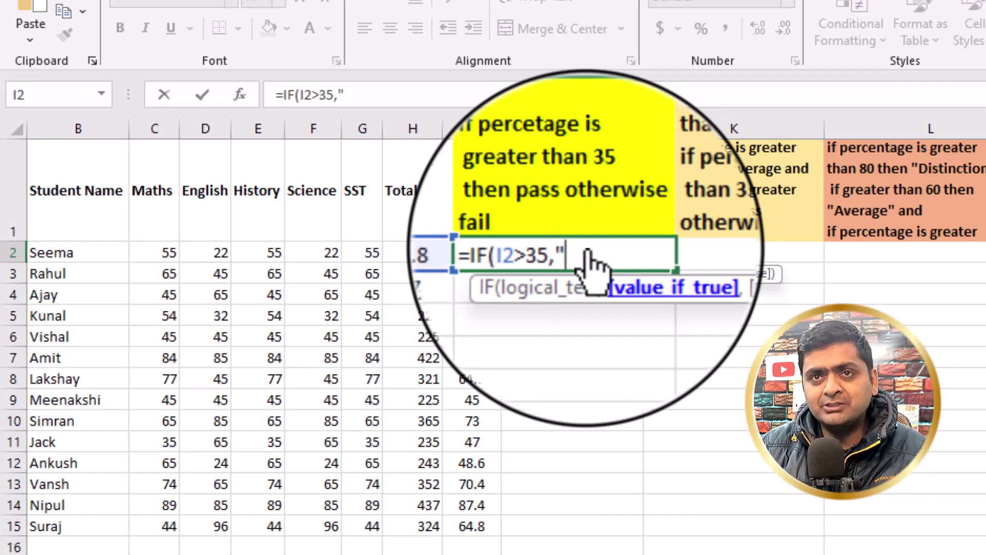
{"action": "type", "text": "Pass"}
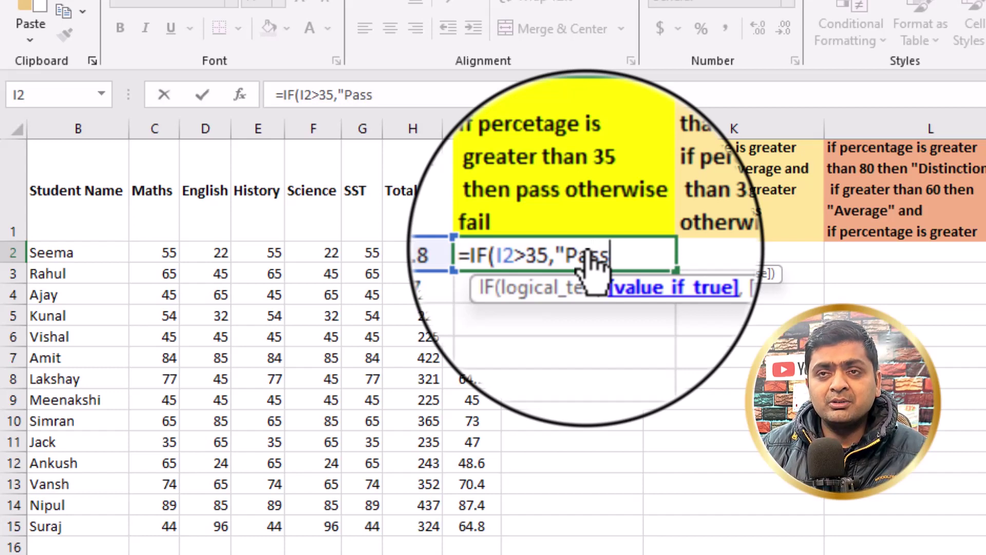
{"action": "type", "text": "\""}
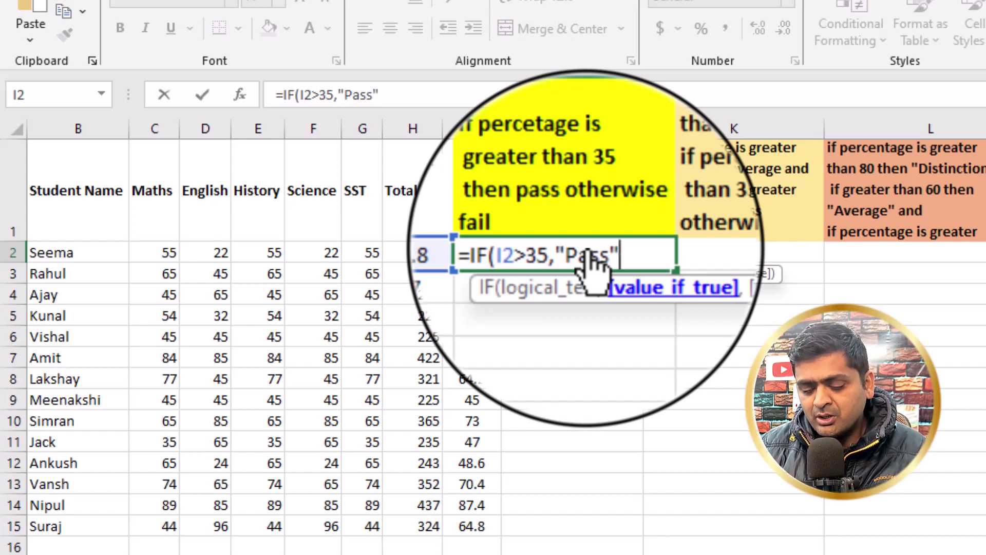
{"action": "type", "text": ","}
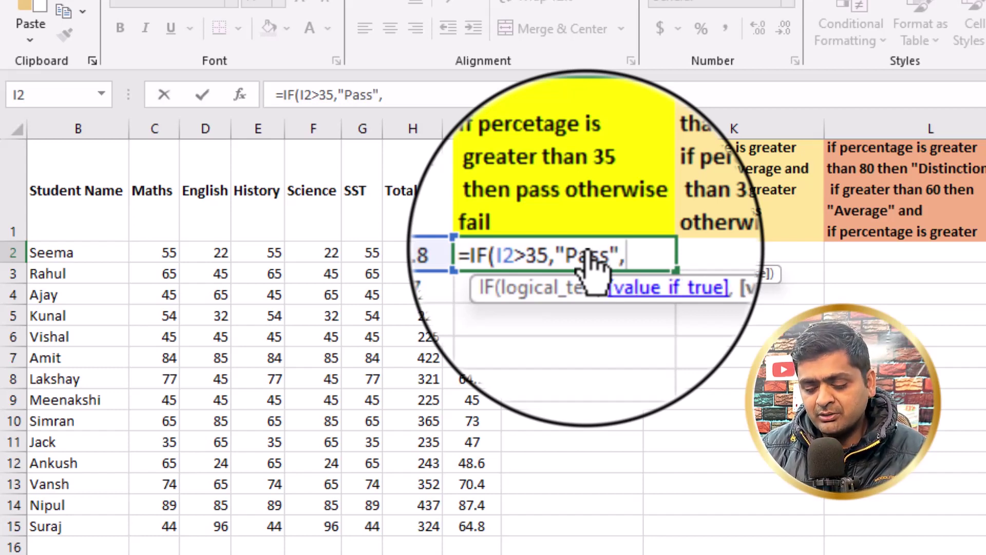
{"action": "type", "text": "\""}
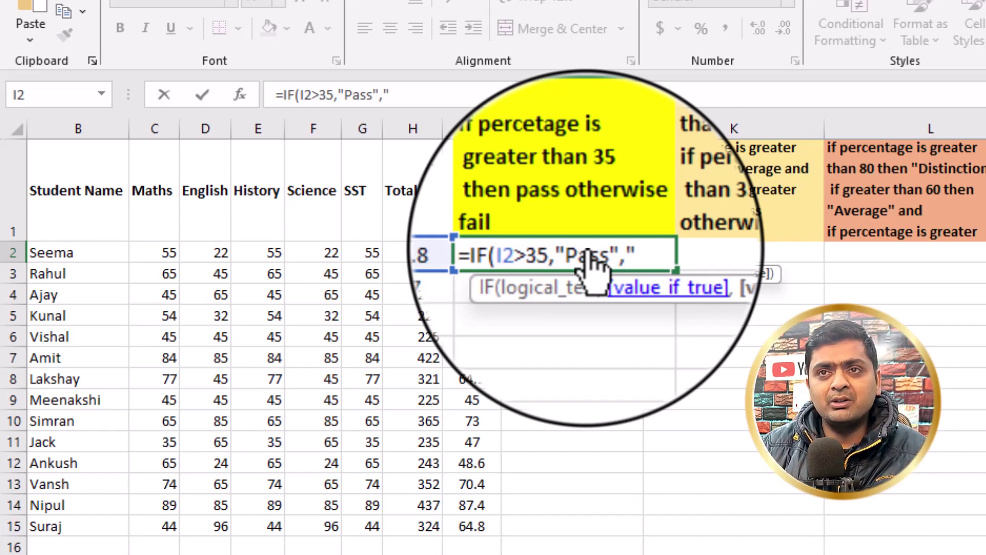
{"action": "type", "text": "Fail\""}
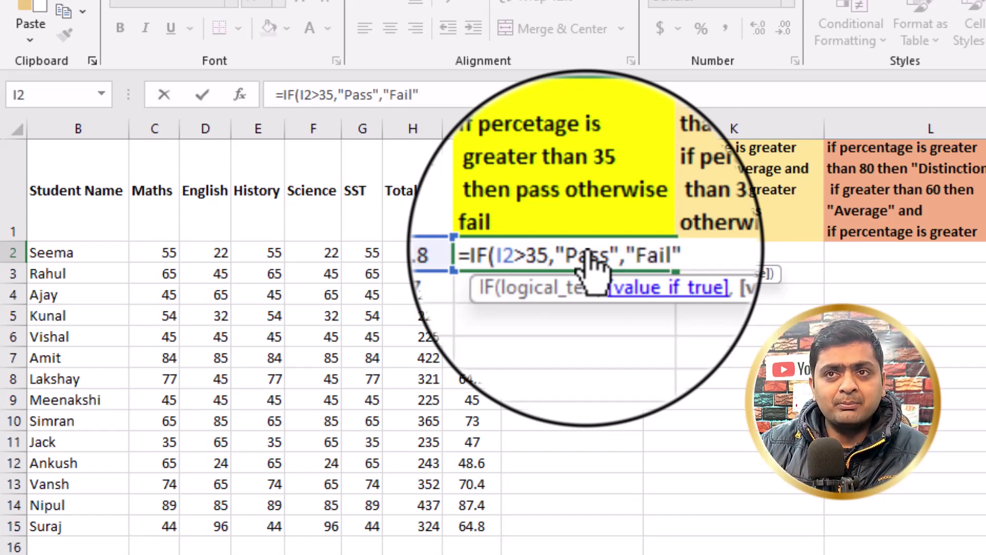
{"action": "type", "text": ")"}
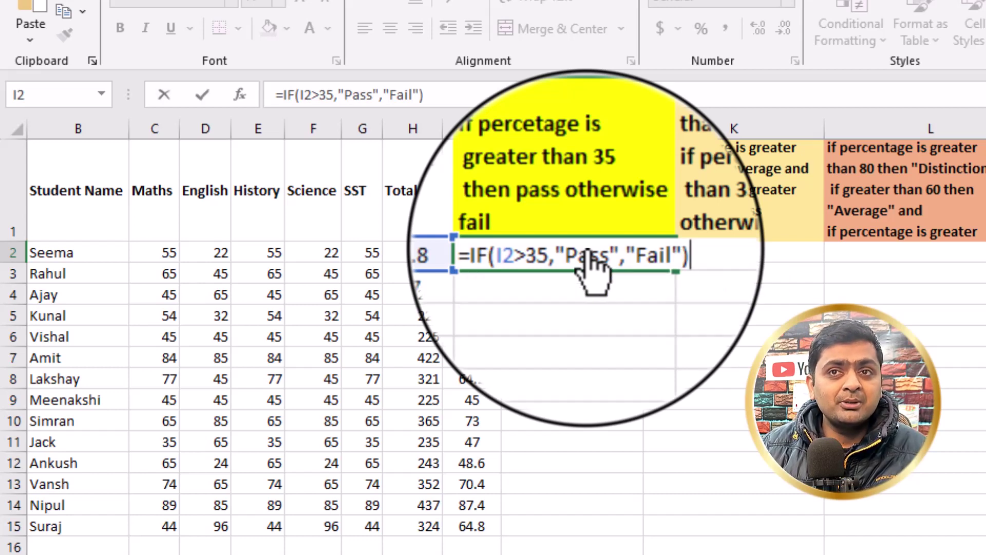
Commit the J2 formula, fill it down J2:J15 with Ctrl+D, and check J8
{"action": "key", "text": "Tab"}
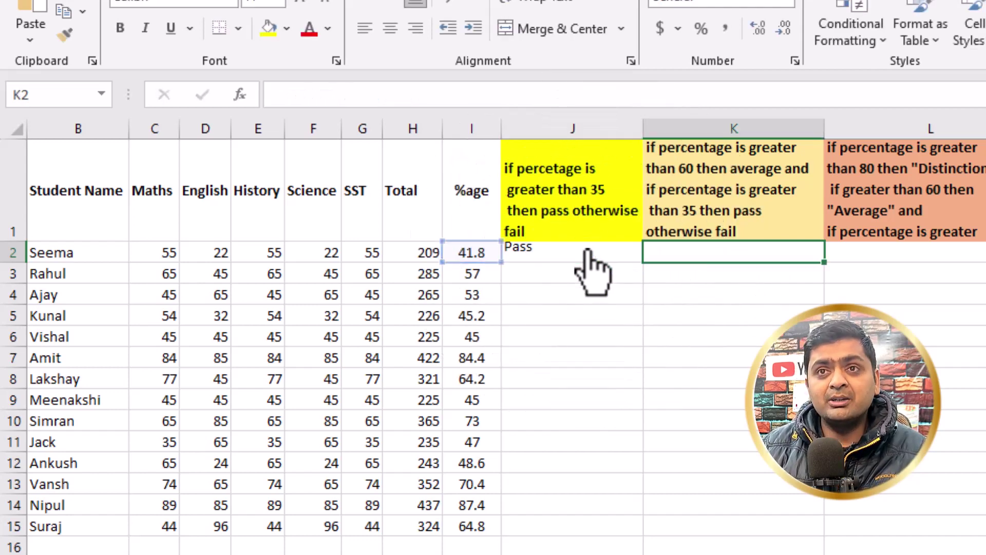
{"action": "left_click", "coordinate": [552, 253]}
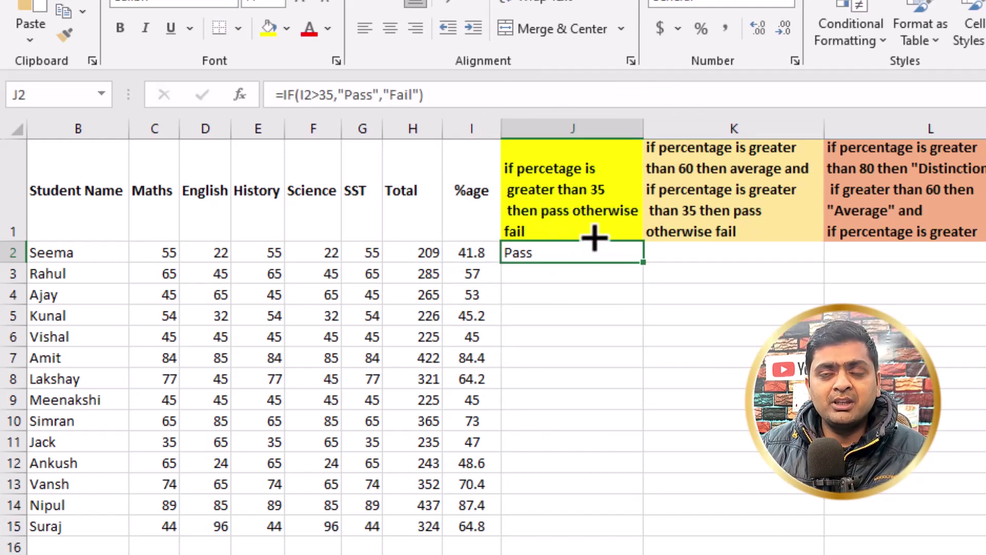
{"action": "left_click_drag", "start_coordinate": [591, 242], "coordinate": [581, 524]}
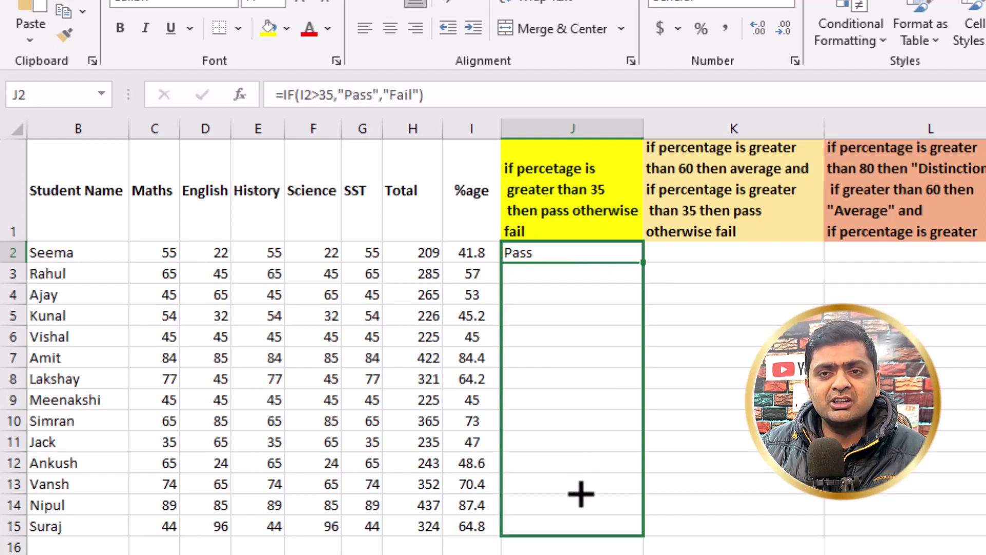
{"action": "key", "text": "ctrl+d"}
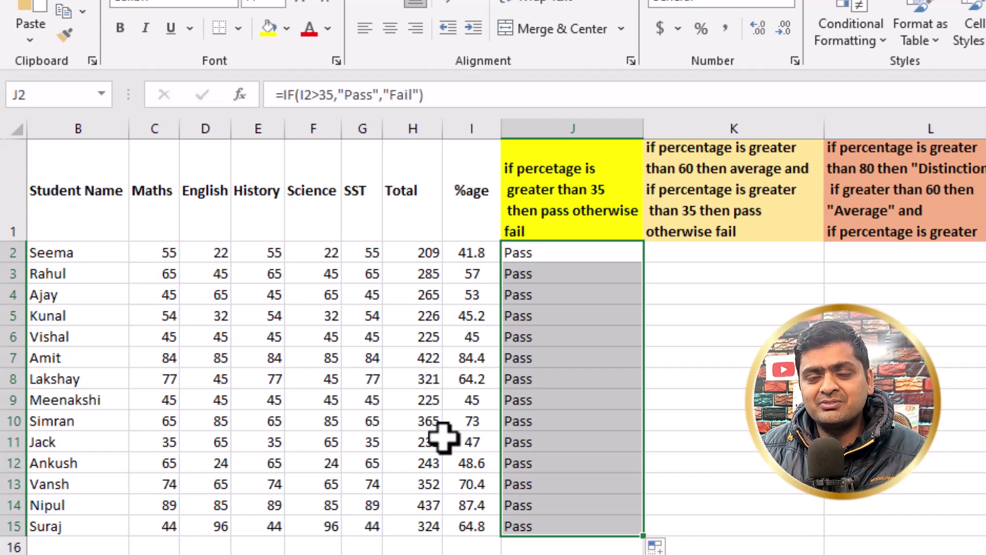
{"action": "left_click", "coordinate": [506, 381]}
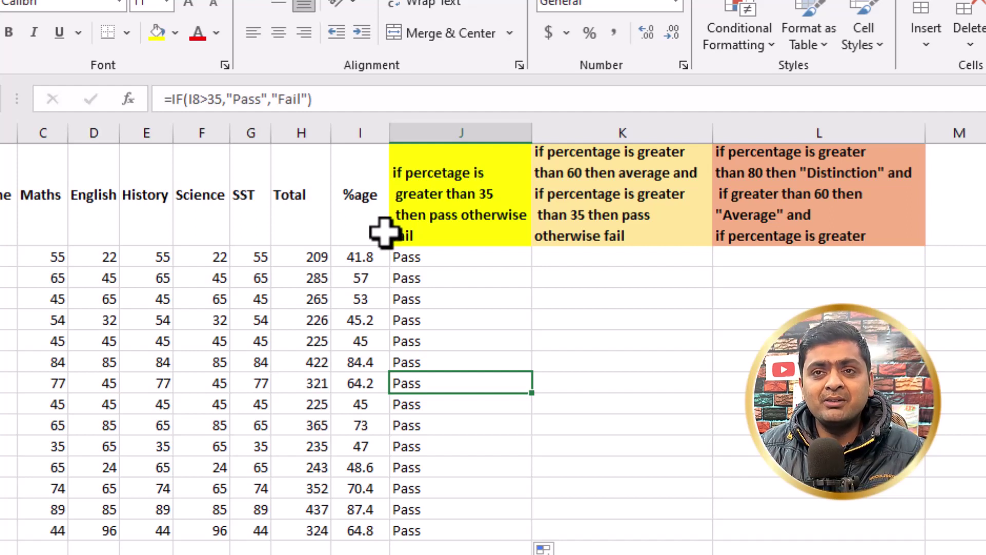
{"action": "key", "text": "Up"}
{"action": "key", "text": "Up"}
{"action": "key", "text": "Up"}
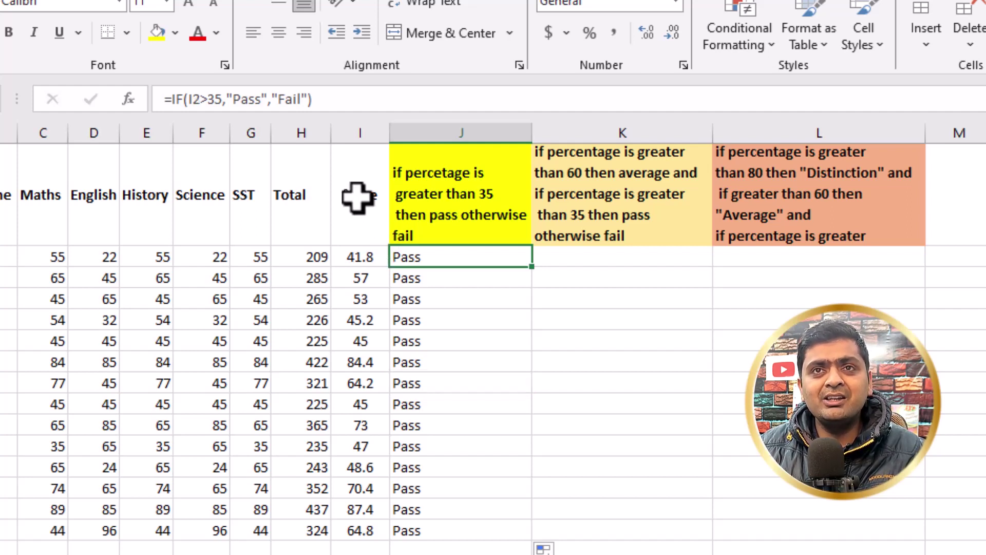
{"action": "left_click_drag", "start_coordinate": [312, 100], "coordinate": [173, 99]}
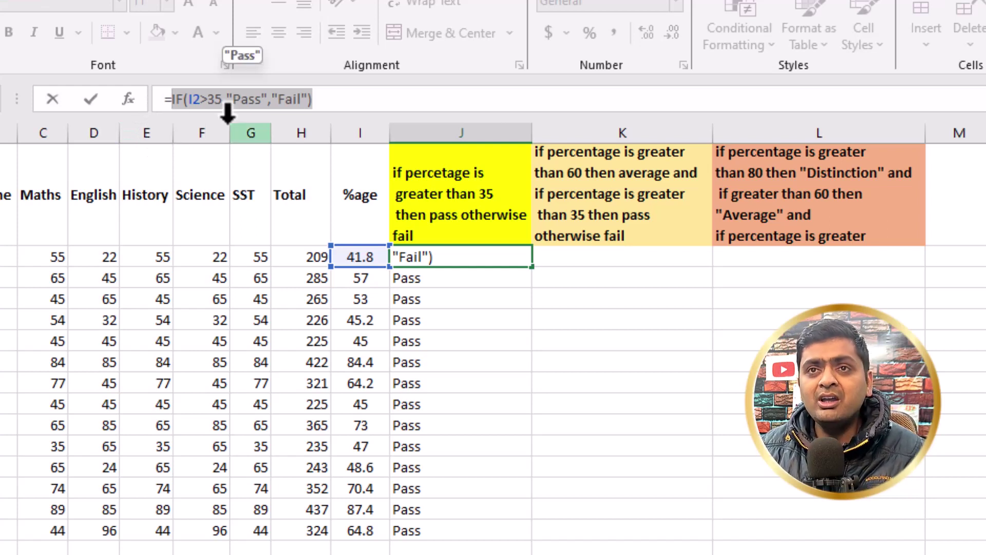
{"action": "key", "text": "ctrl+Return"}
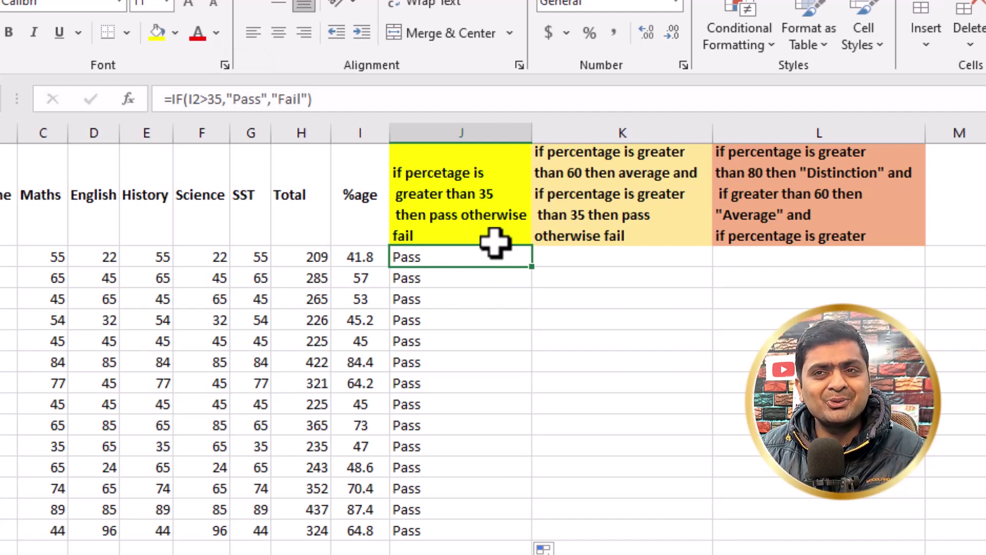
{"action": "key", "text": "Right"}
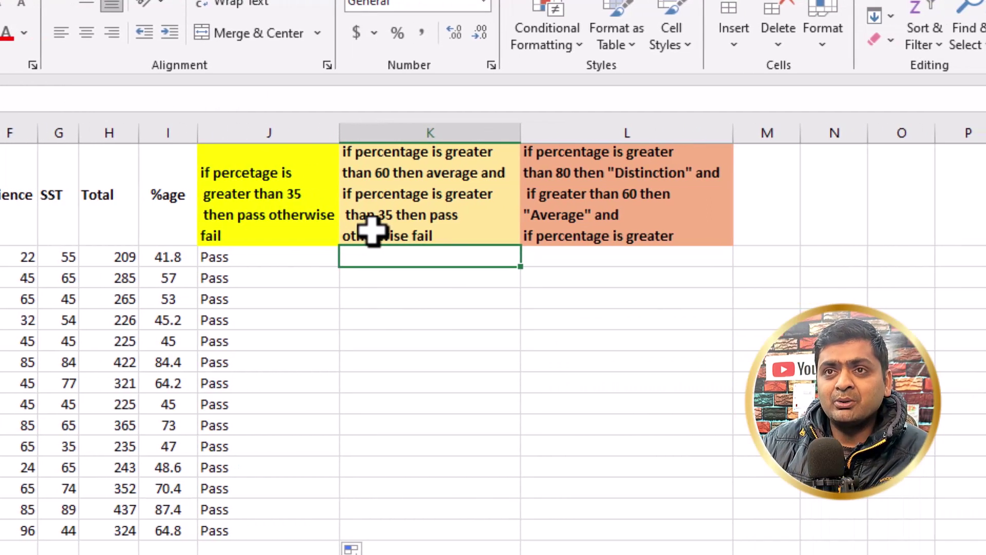
Enter =IF(I2>60,"Average",IF(I2>35,"Pass","Fail")) in K2, pasting the Pass/Fail test as the fallback
{"action": "type", "text": "="}
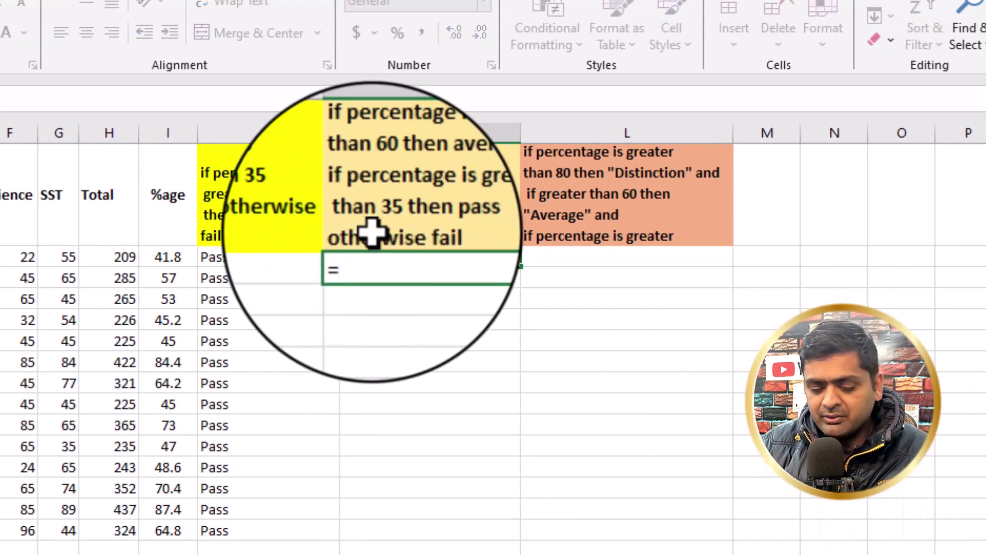
{"action": "type", "text": "if("}
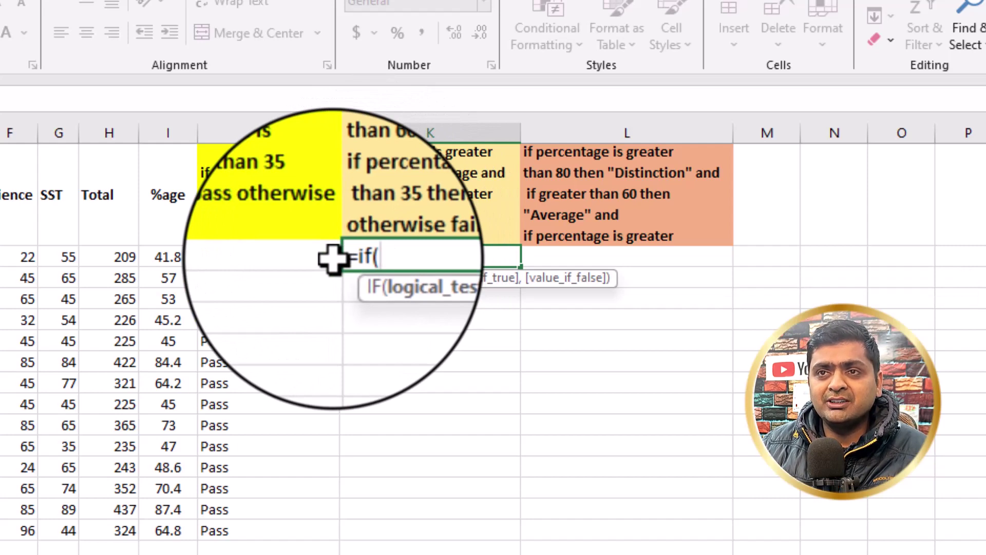
{"action": "left_click", "coordinate": [165, 257]}
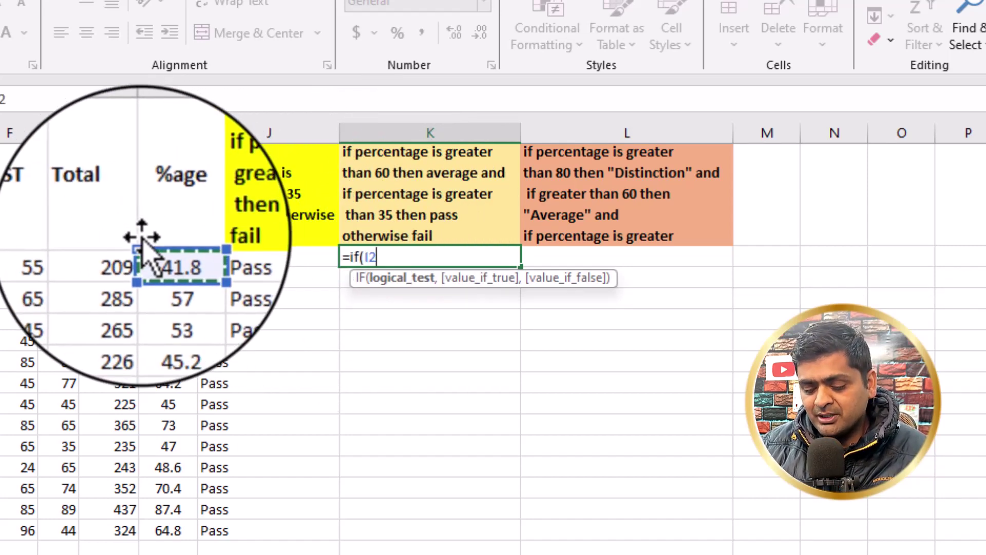
{"action": "type", "text": ">60"}
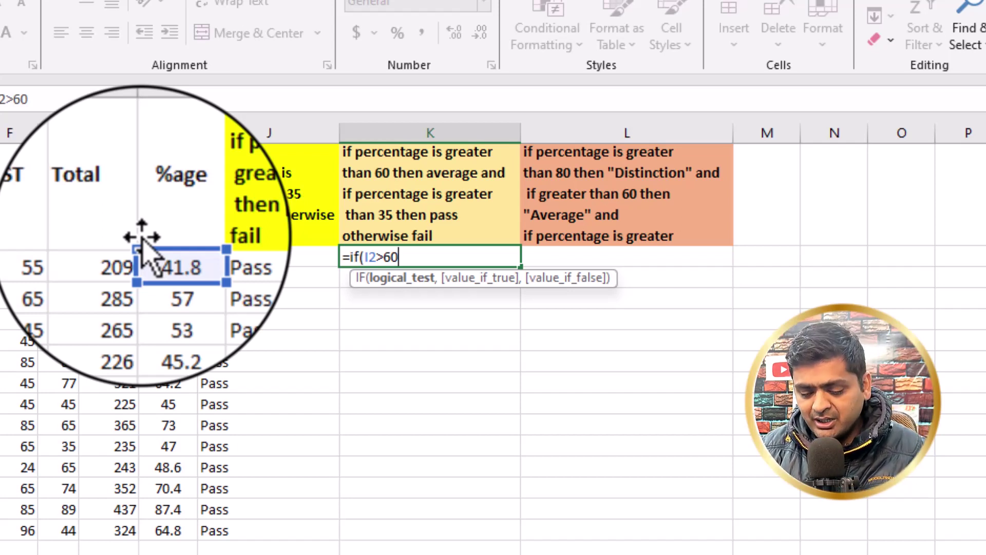
{"action": "type", "text": ","}
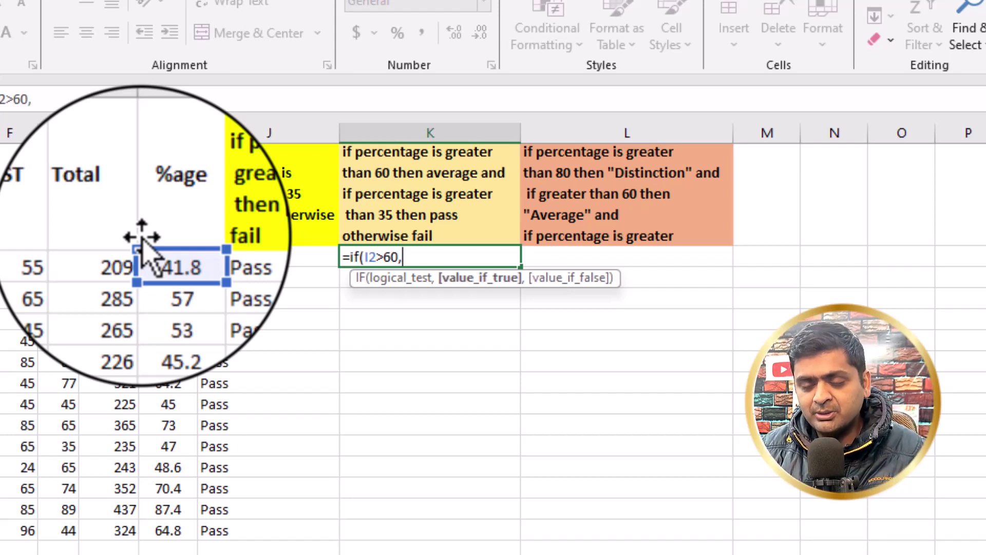
{"action": "type", "text": "\""}
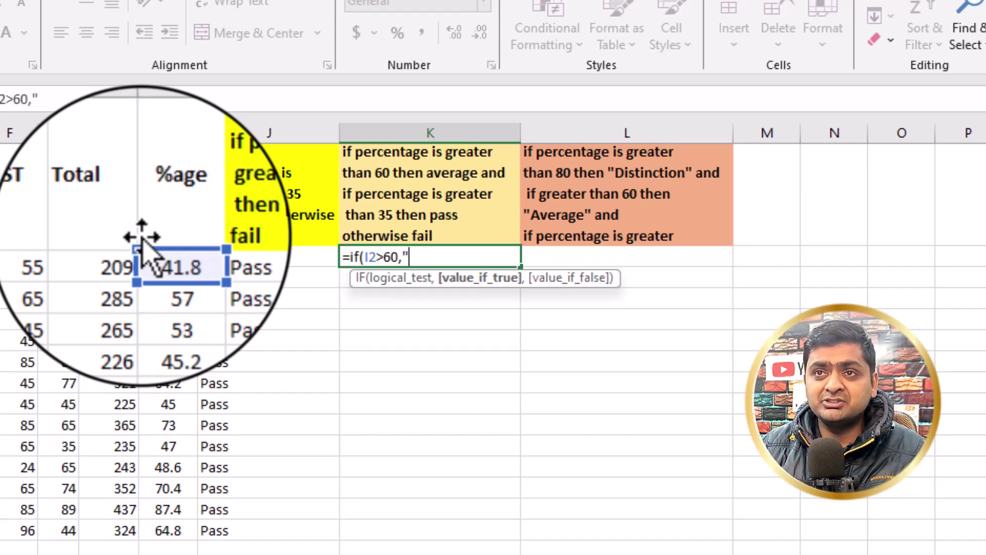
{"action": "type", "text": "Aver"}
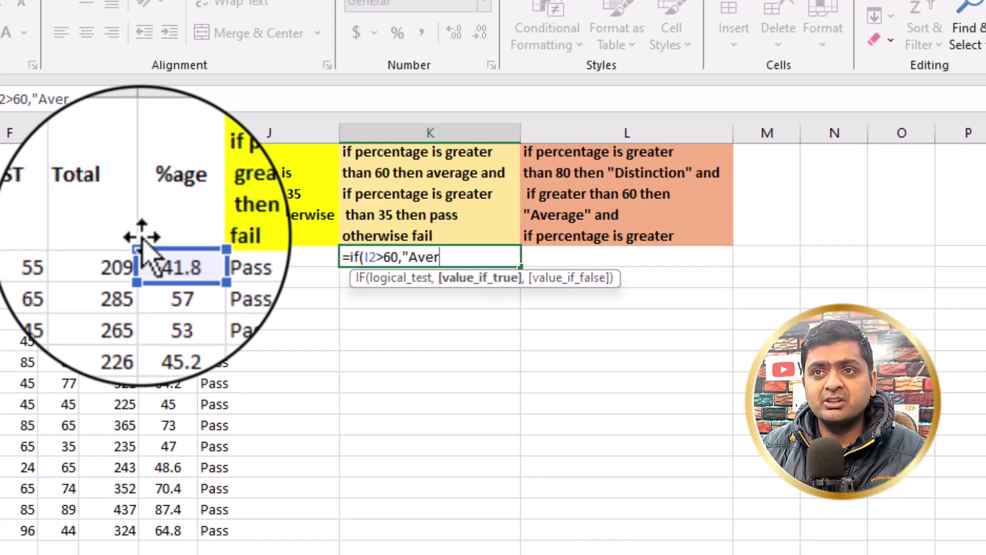
{"action": "type", "text": "age"}
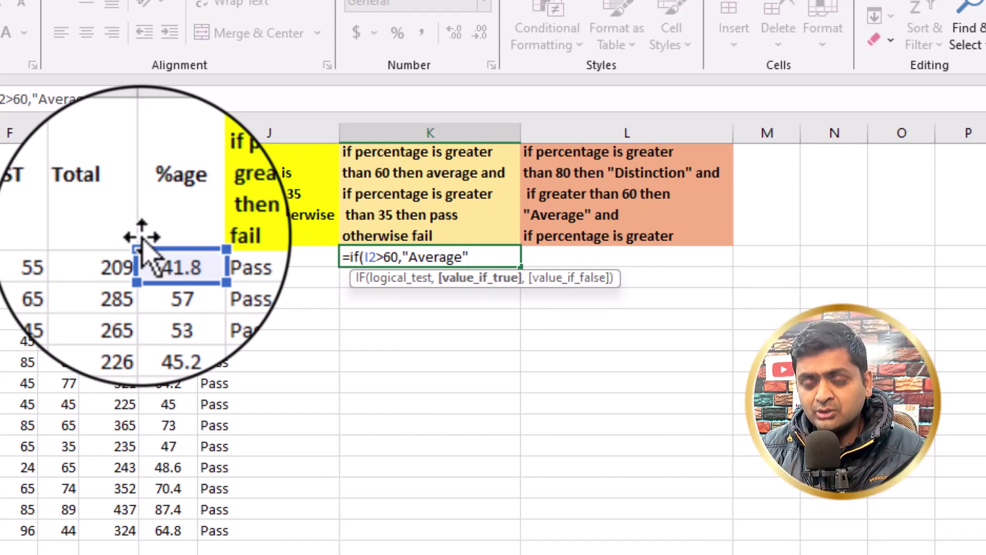
{"action": "type", "text": ","}
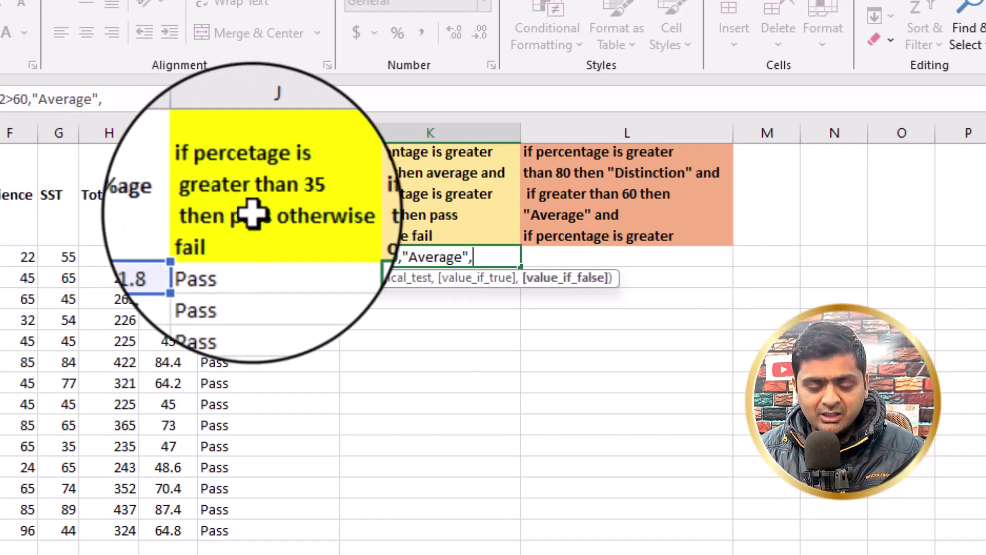
{"action": "type", "text": "IF(I2>35,\"Pass\",\"Fail\")"}
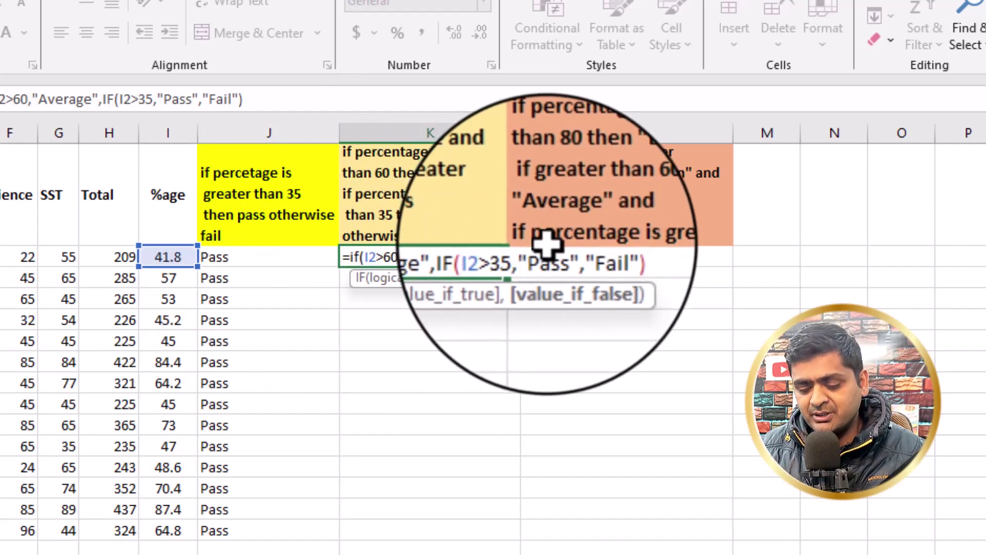
{"action": "type", "text": ")"}
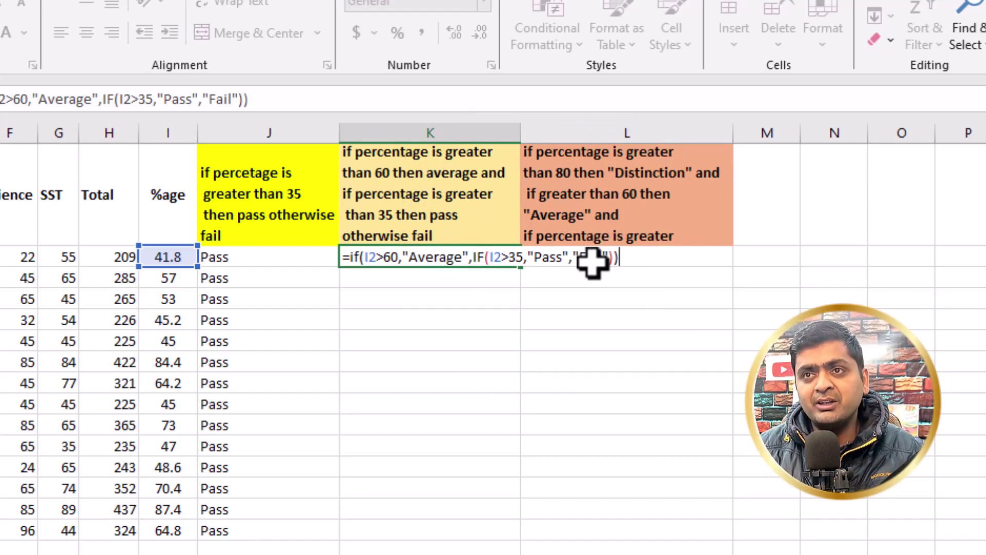
{"action": "left_click", "coordinate": [592, 262]}
{"action": "left_click", "coordinate": [407, 252]}
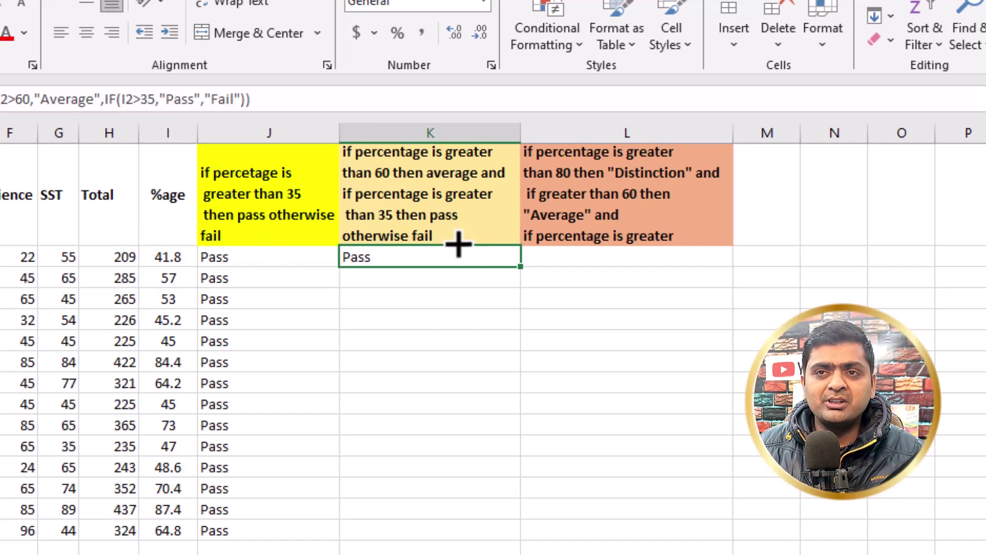
Drag K2's fill handle down to the last student row to copy the grading formula
{"action": "left_click_drag", "start_coordinate": [458, 243], "coordinate": [444, 496]}
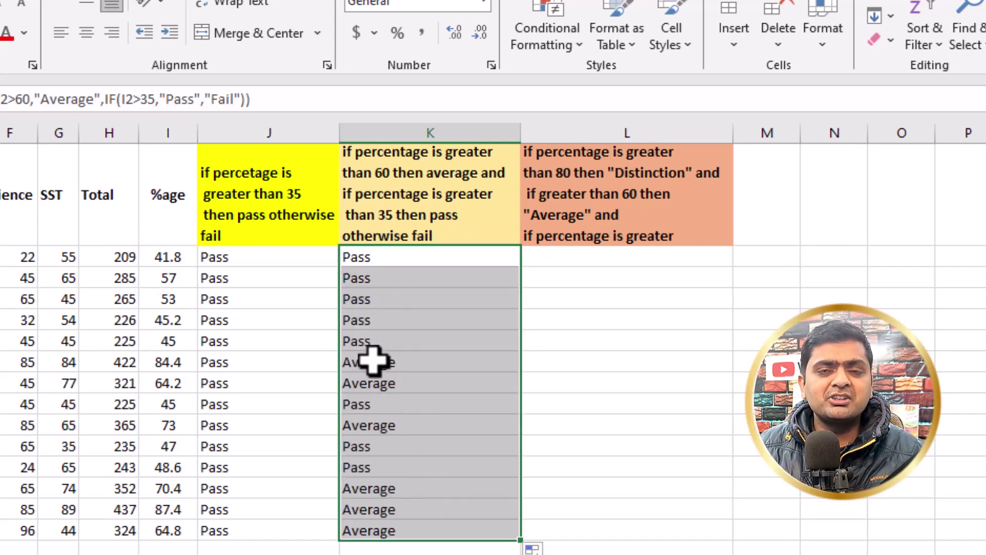
{"action": "left_click", "coordinate": [599, 278]}
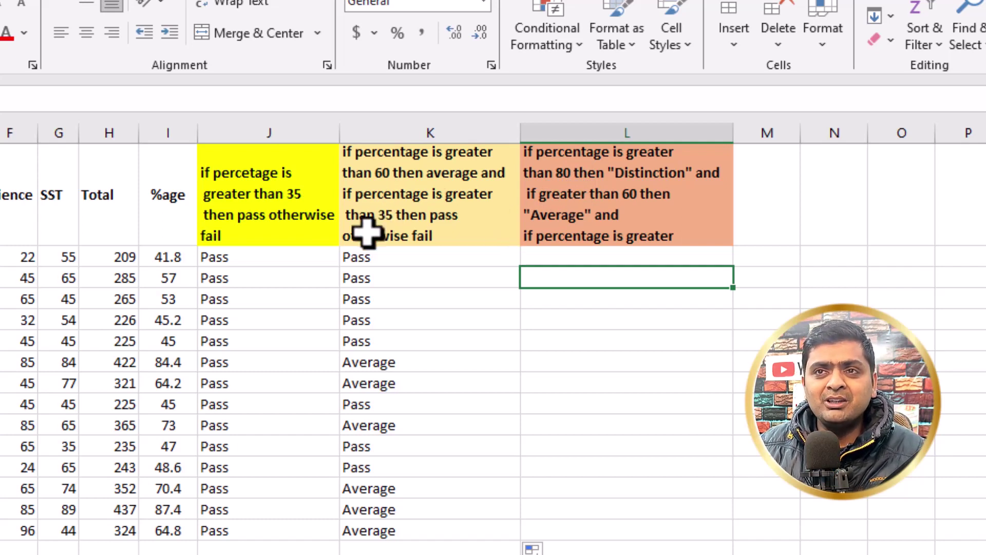
Copy the nested IF(I2>60,"Average",...) text from K2's formula bar
{"action": "left_click", "coordinate": [470, 254]}
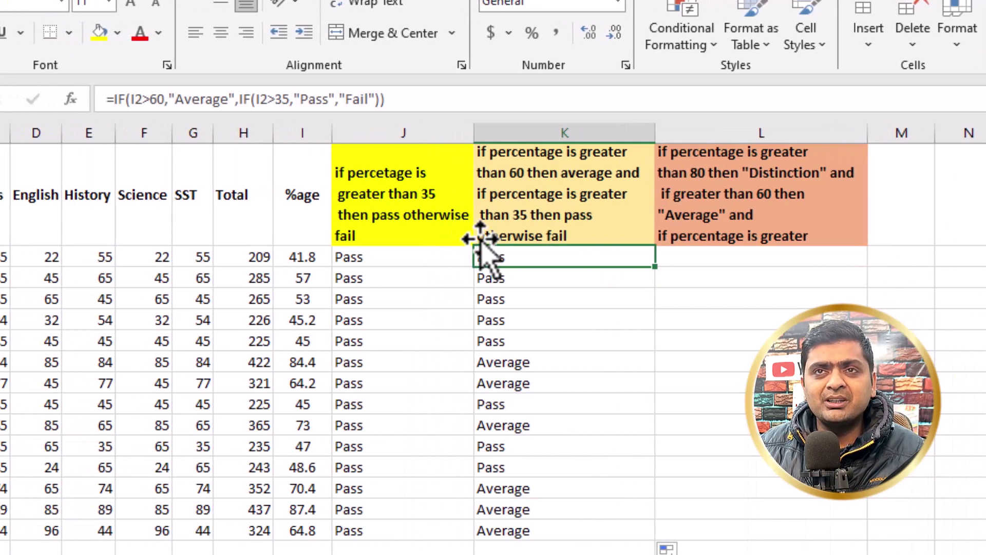
{"action": "left_click_drag", "start_coordinate": [359, 97], "coordinate": [97, 97]}
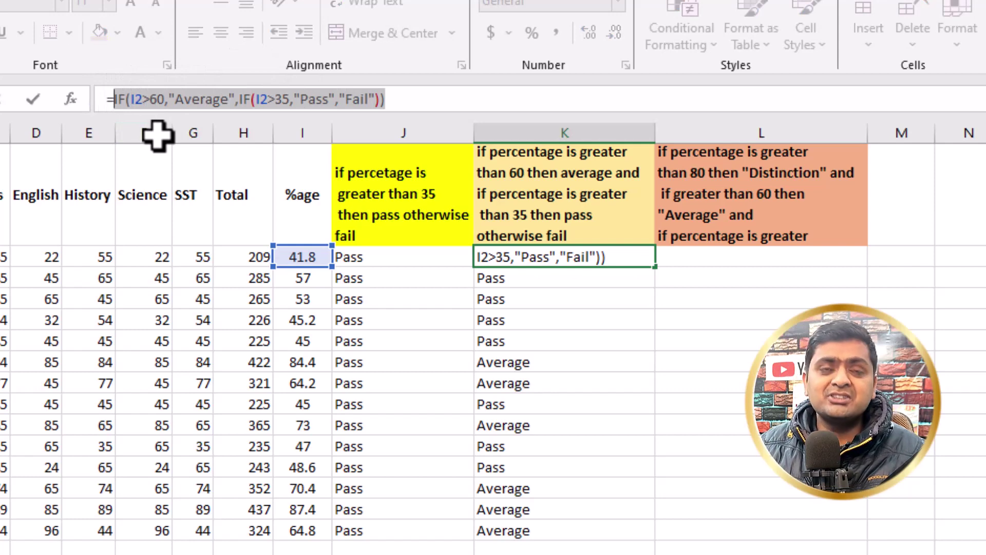
{"action": "key", "text": "ctrl+Return"}
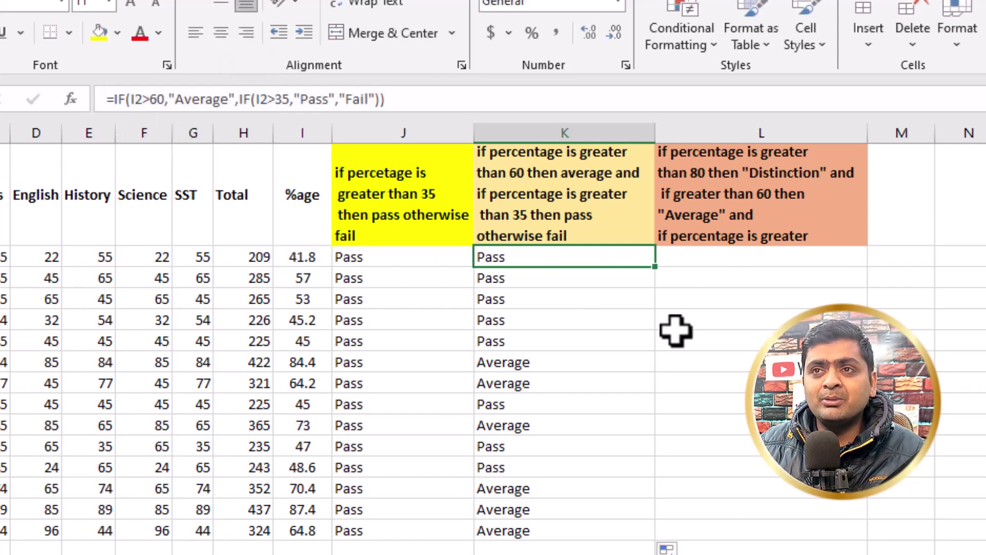
{"action": "key", "text": "Right"}
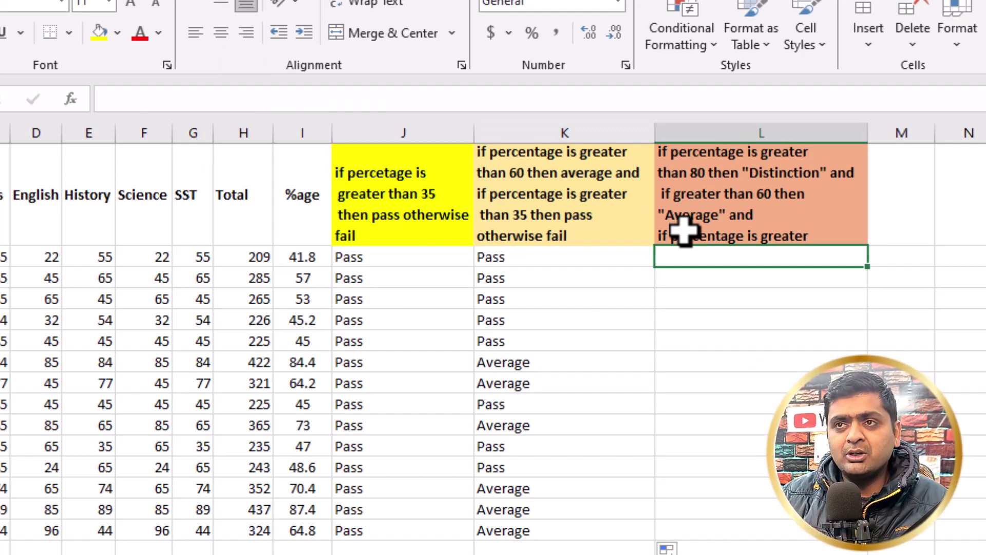
Enter =IF(I2>80,"Distinction",<pasted IF>) in L2
{"action": "type", "text": "=if"}
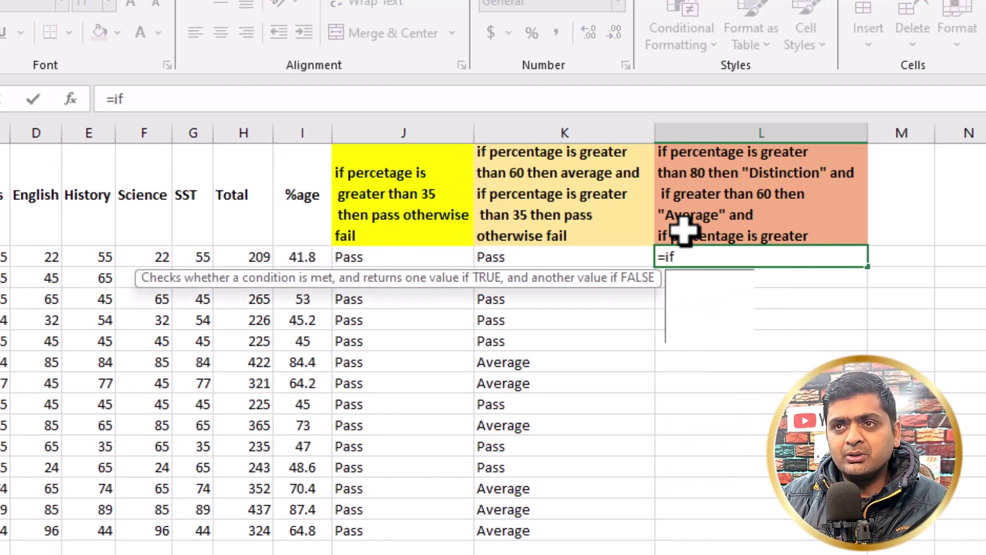
{"action": "type", "text": "("}
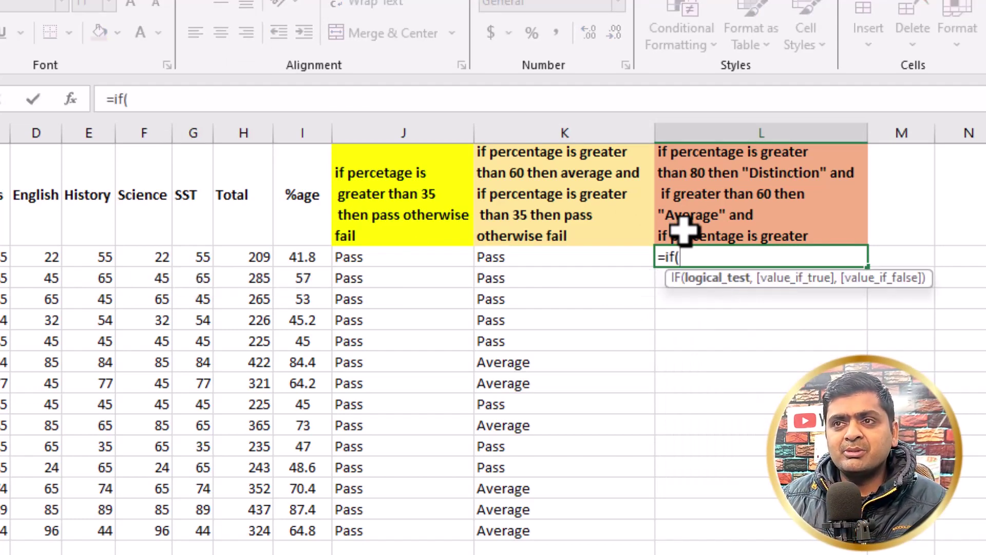
{"action": "left_click", "coordinate": [288, 256]}
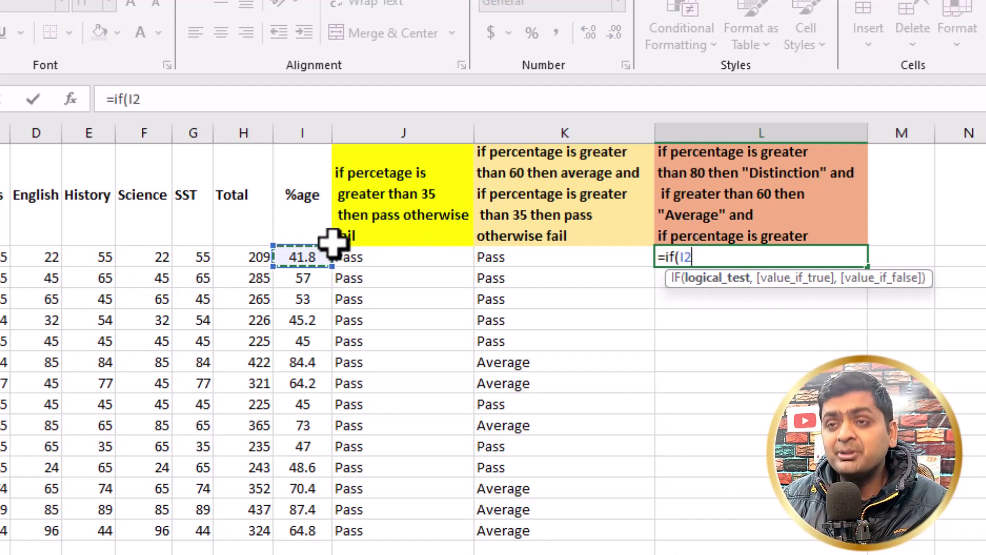
{"action": "type", "text": ">8"}
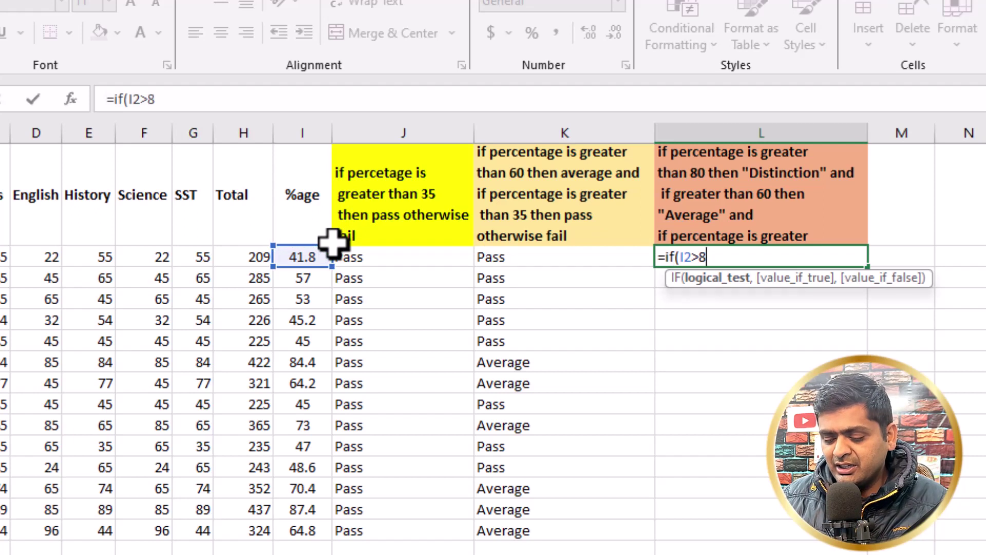
{"action": "type", "text": "0"}
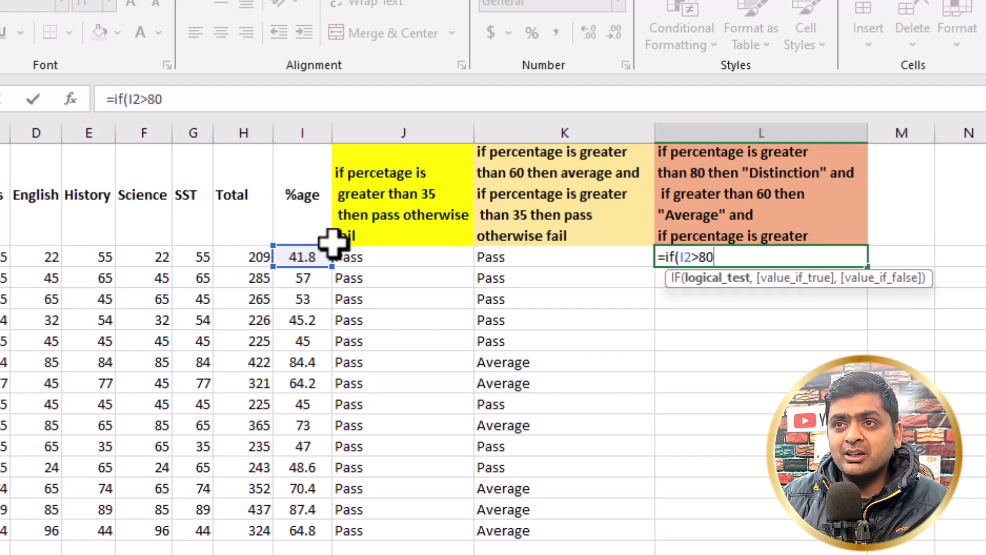
{"action": "type", "text": ",\""}
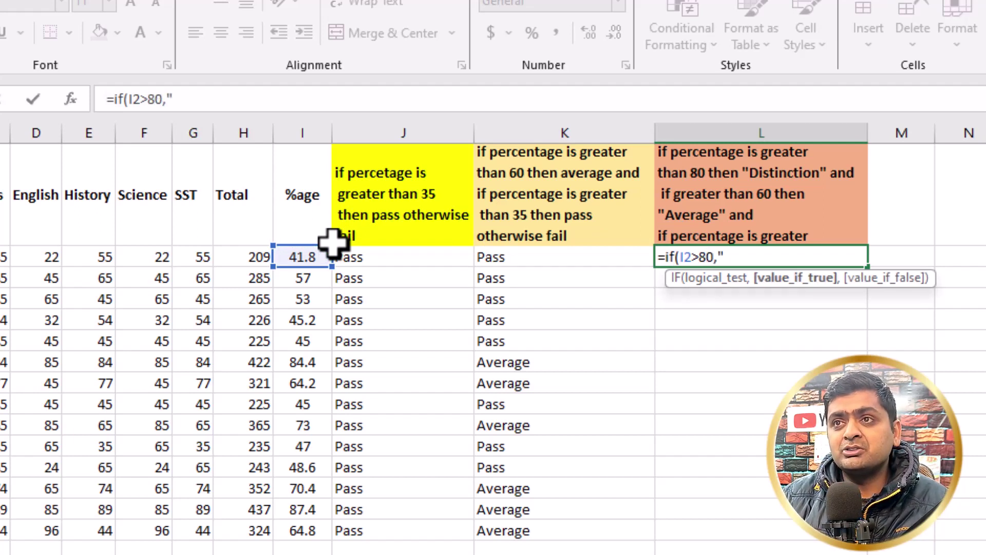
{"action": "type", "text": "Dis"}
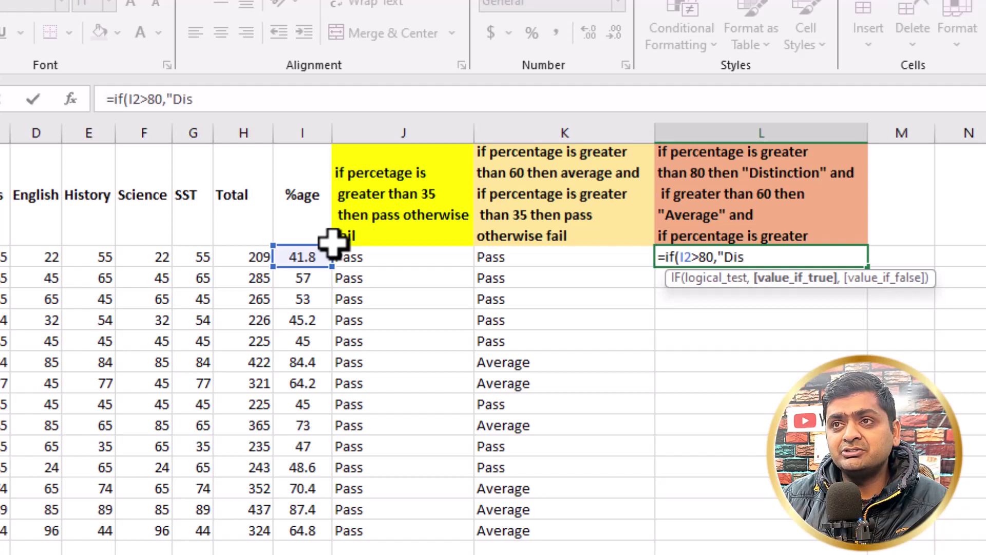
{"action": "type", "text": "tinction"}
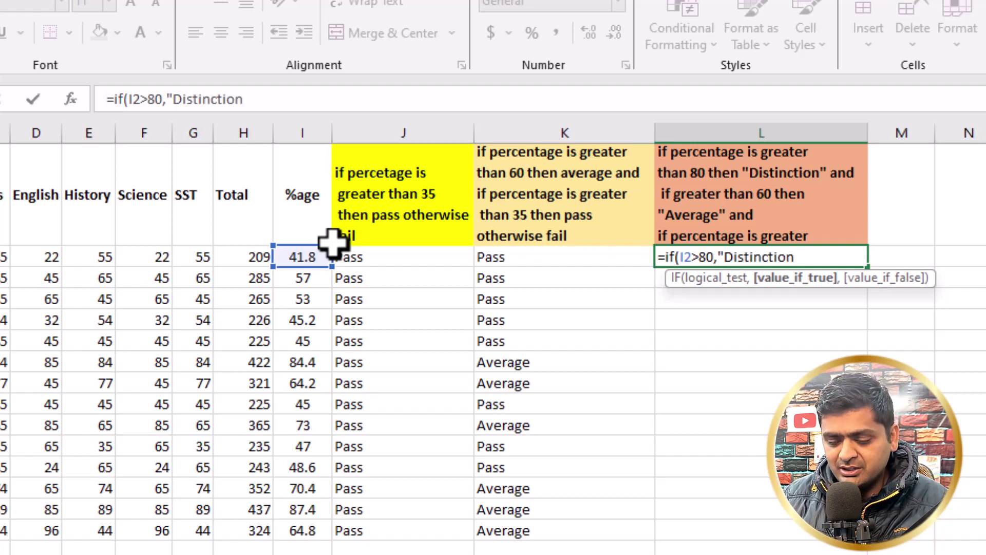
{"action": "type", "text": "\""}
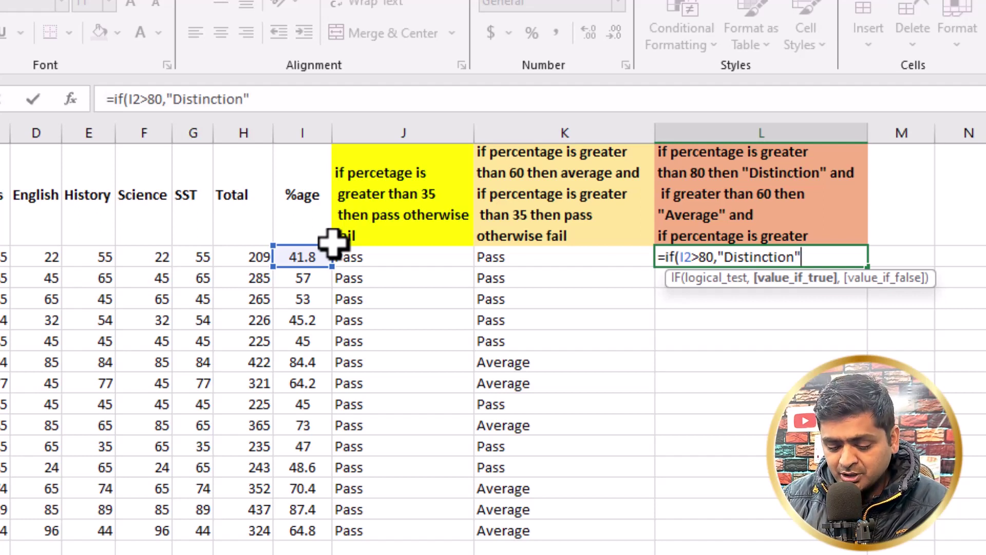
{"action": "type", "text": ","}
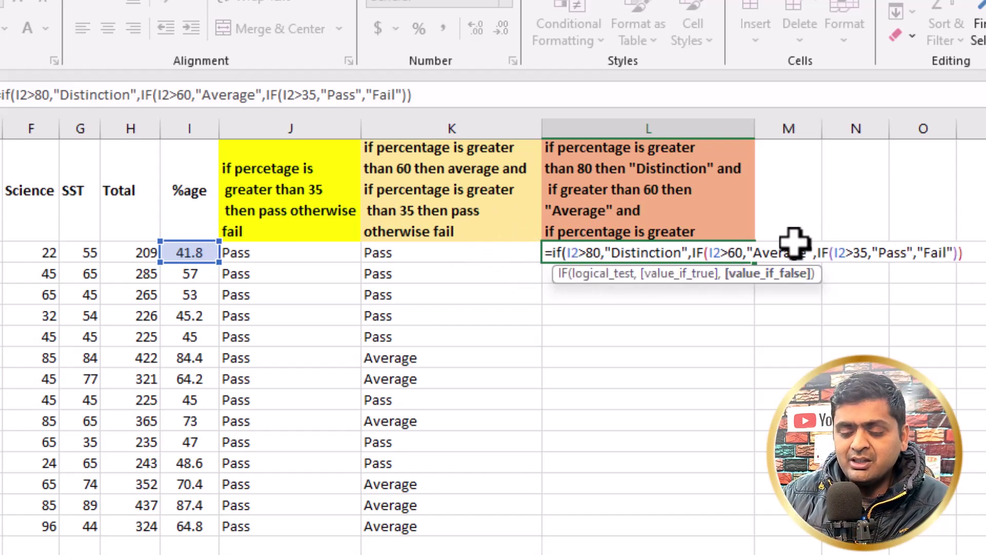
{"action": "type", "text": ")"}
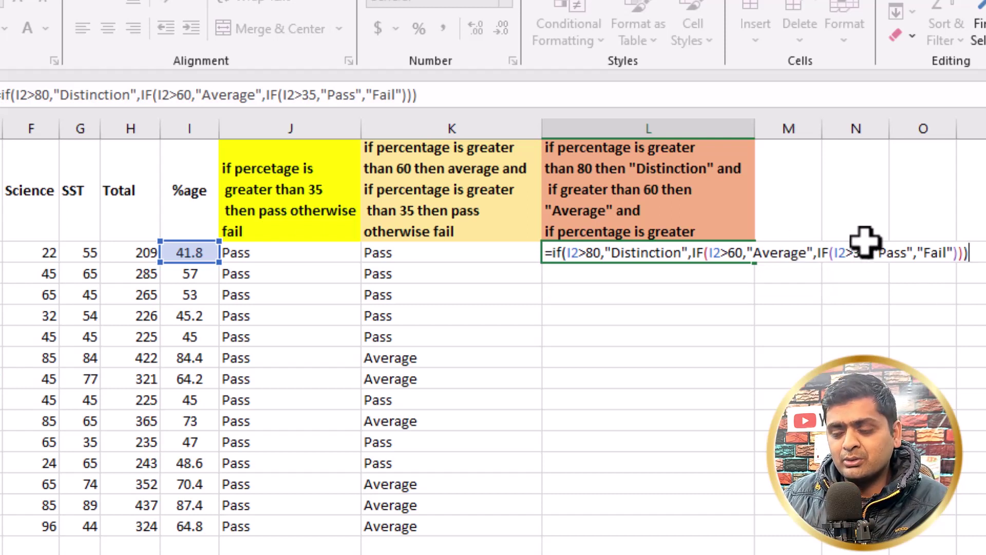
{"action": "key", "text": "Tab"}
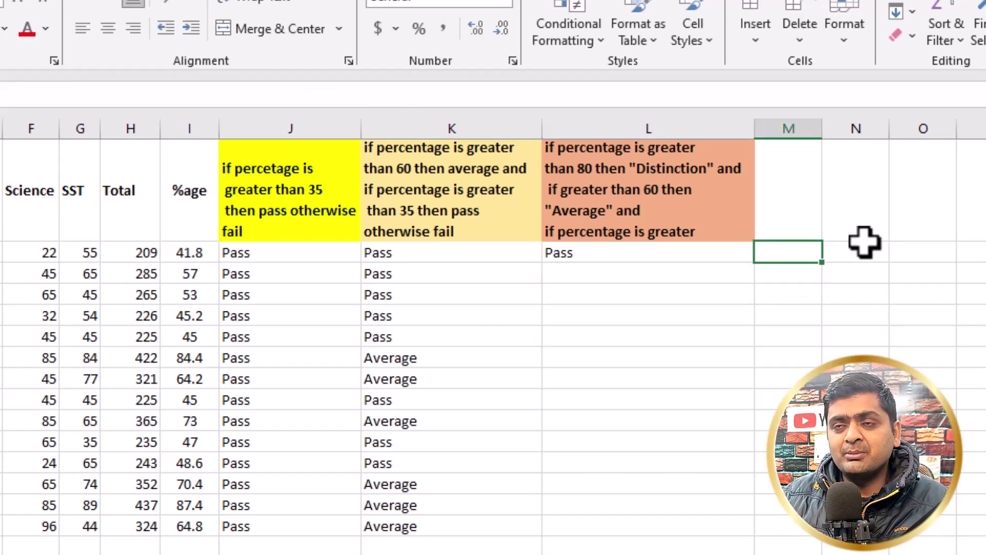
Fill the L2 formula down column L to the last student with Ctrl+D and check row 13
{"action": "key", "text": "Left"}
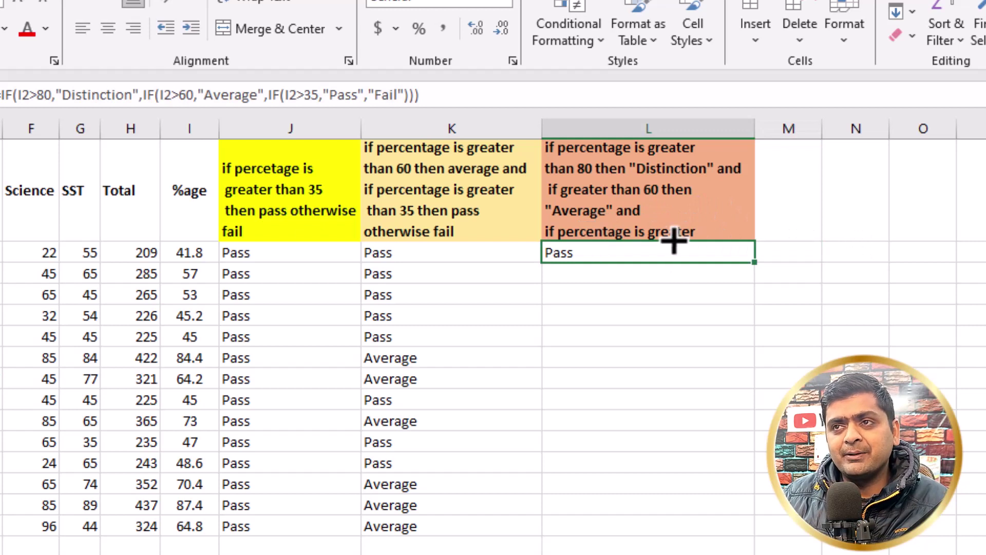
{"action": "left_click_drag", "start_coordinate": [670, 242], "coordinate": [668, 492]}
{"action": "key", "text": "ctrl+d"}
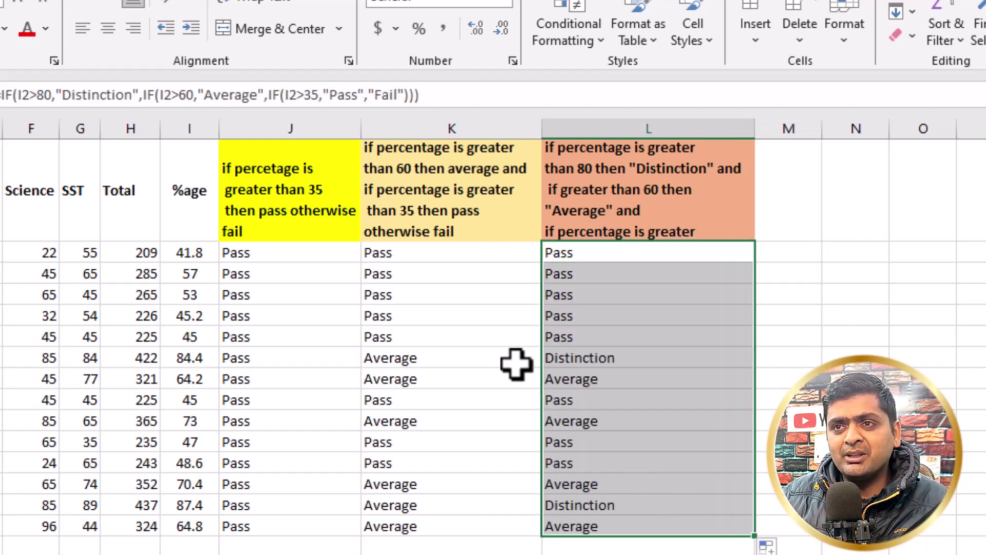
{"action": "left_click", "coordinate": [546, 484]}
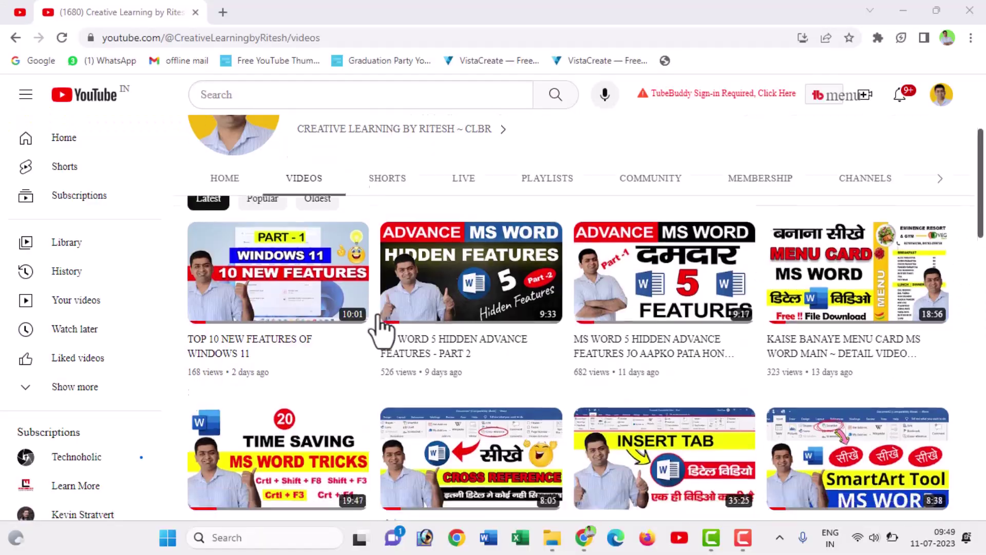
{"action": "scroll", "coordinate": [381, 328], "scroll_direction": "down", "scroll_amount": 5}
{"action": "scroll", "coordinate": [381, 328], "scroll_direction": "down", "scroll_amount": 3}
{"action": "scroll", "coordinate": [382, 329], "scroll_direction": "down", "scroll_amount": 1}
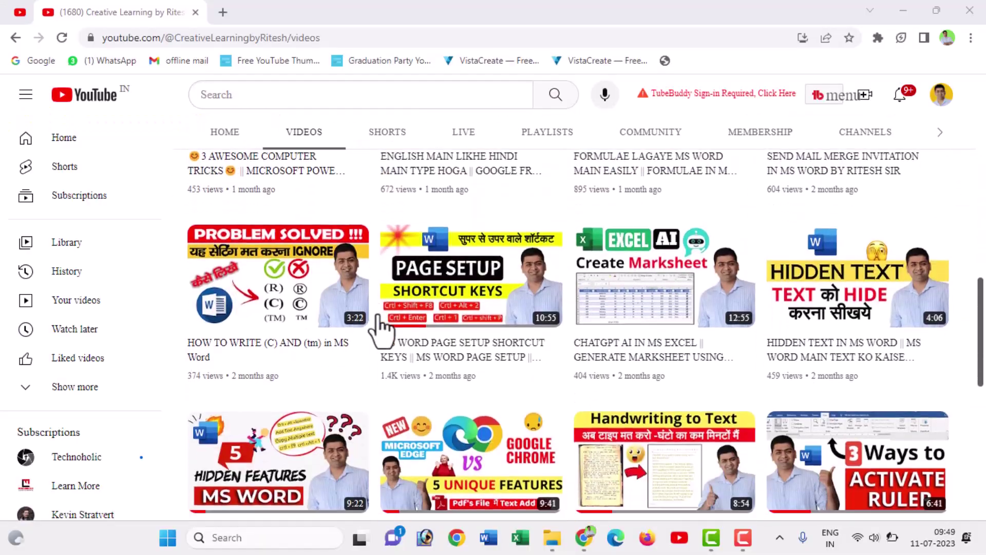
{"action": "scroll", "coordinate": [381, 329], "scroll_direction": "down", "scroll_amount": 3}
{"action": "scroll", "coordinate": [380, 315], "scroll_direction": "down", "scroll_amount": 3}
{"action": "scroll", "coordinate": [375, 306], "scroll_direction": "down", "scroll_amount": 3}
{"action": "scroll", "coordinate": [374, 303], "scroll_direction": "down", "scroll_amount": 1}
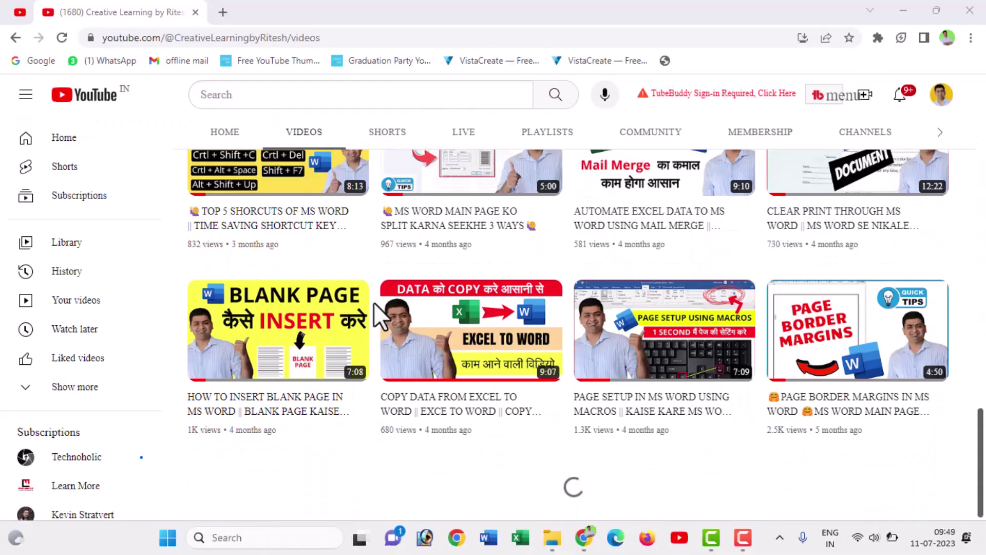
{"action": "scroll", "coordinate": [374, 303], "scroll_direction": "down", "scroll_amount": 4}
{"action": "scroll", "coordinate": [374, 302], "scroll_direction": "down", "scroll_amount": 3}
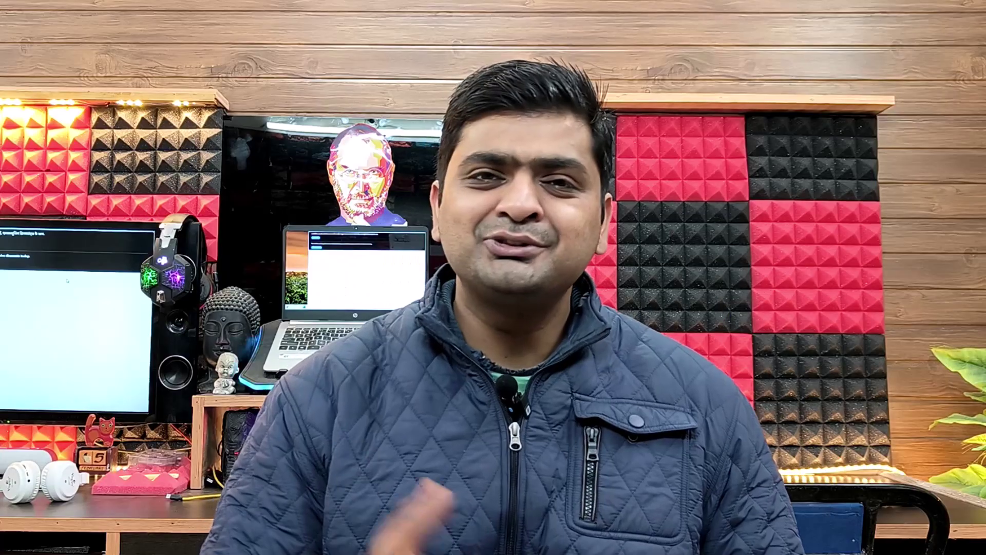